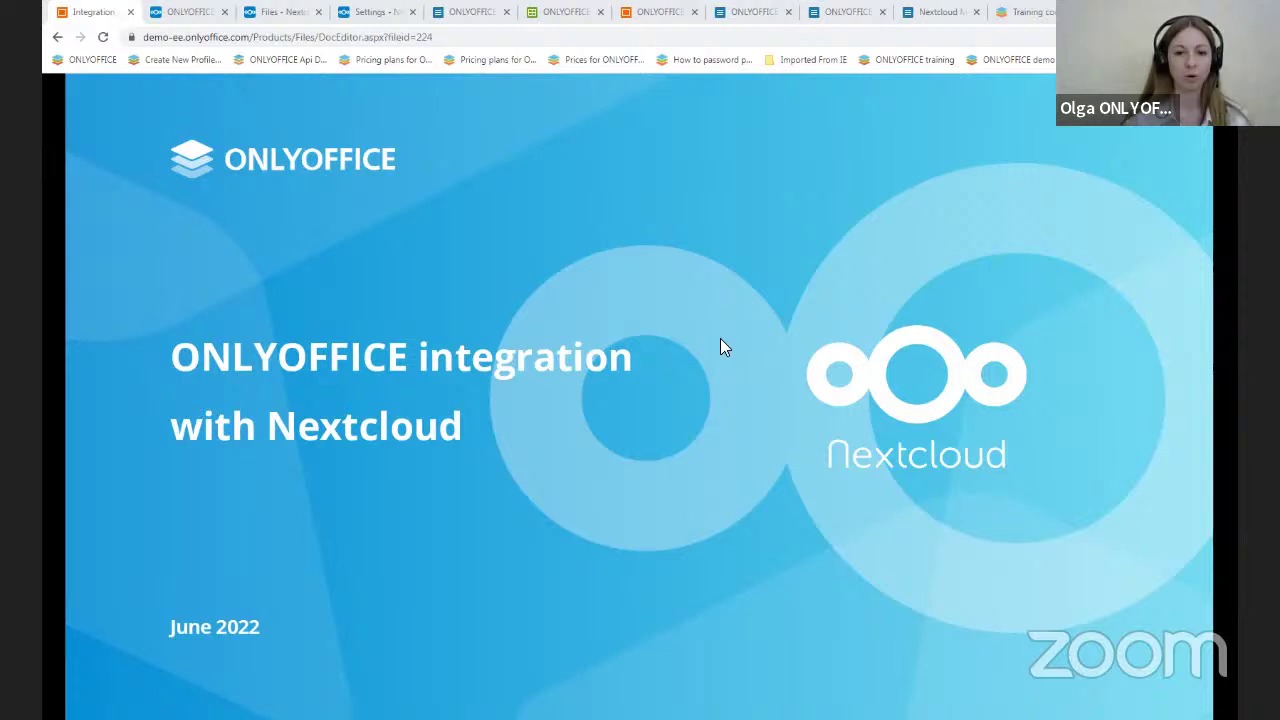
- Advance the slideshow from the title slide to the 'We will learn how to' agenda slide
click(806, 347)
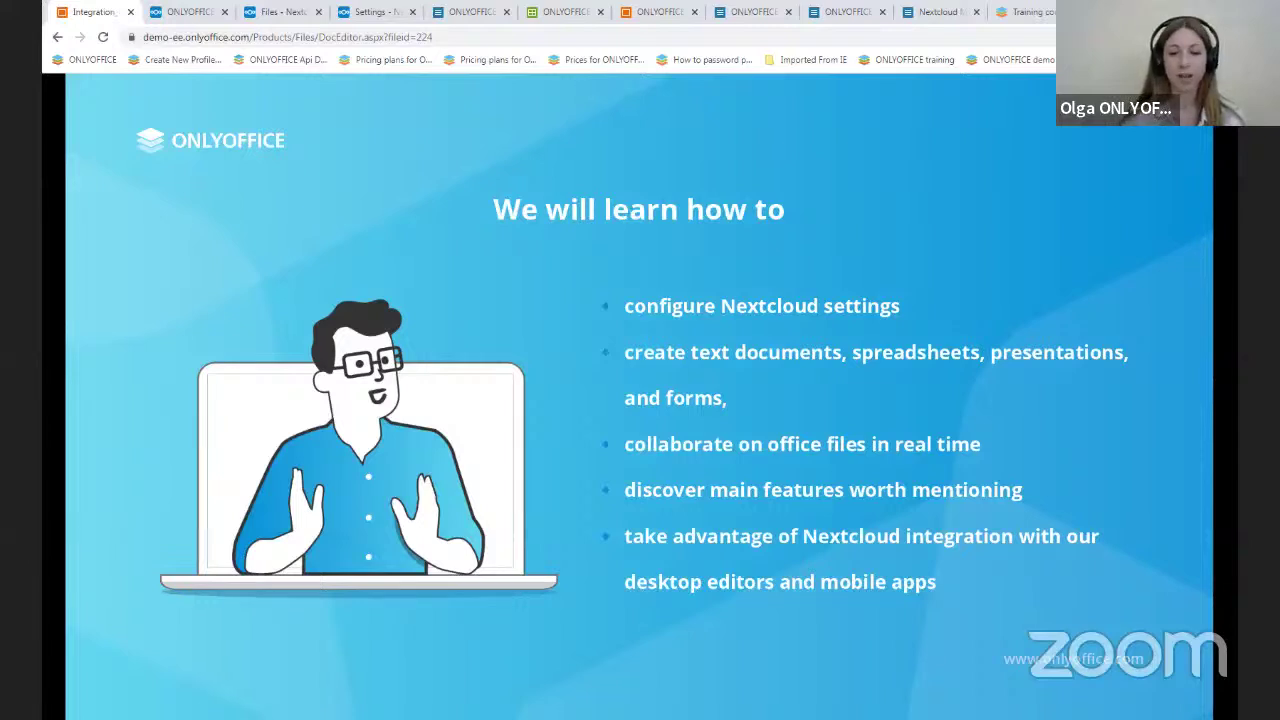
- Advance to the System Requirements slide listing port 80, Nextcloud 22.0.0–24.0.0 and connector 7.3.4
click(728, 259)
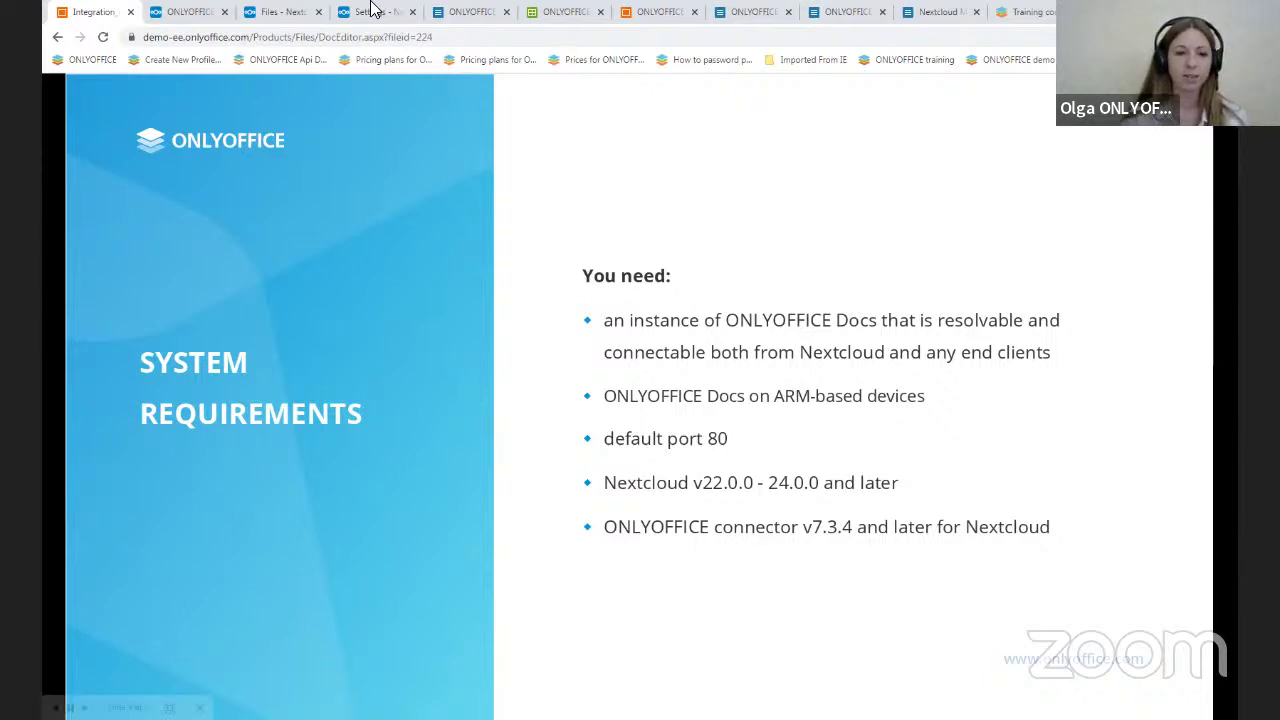
- Show the ONLYOFFICE app's Downloads table with connector 7.3.4 for Nextcloud 22–24
click(205, 11)
scroll(576, 316, down, 10)
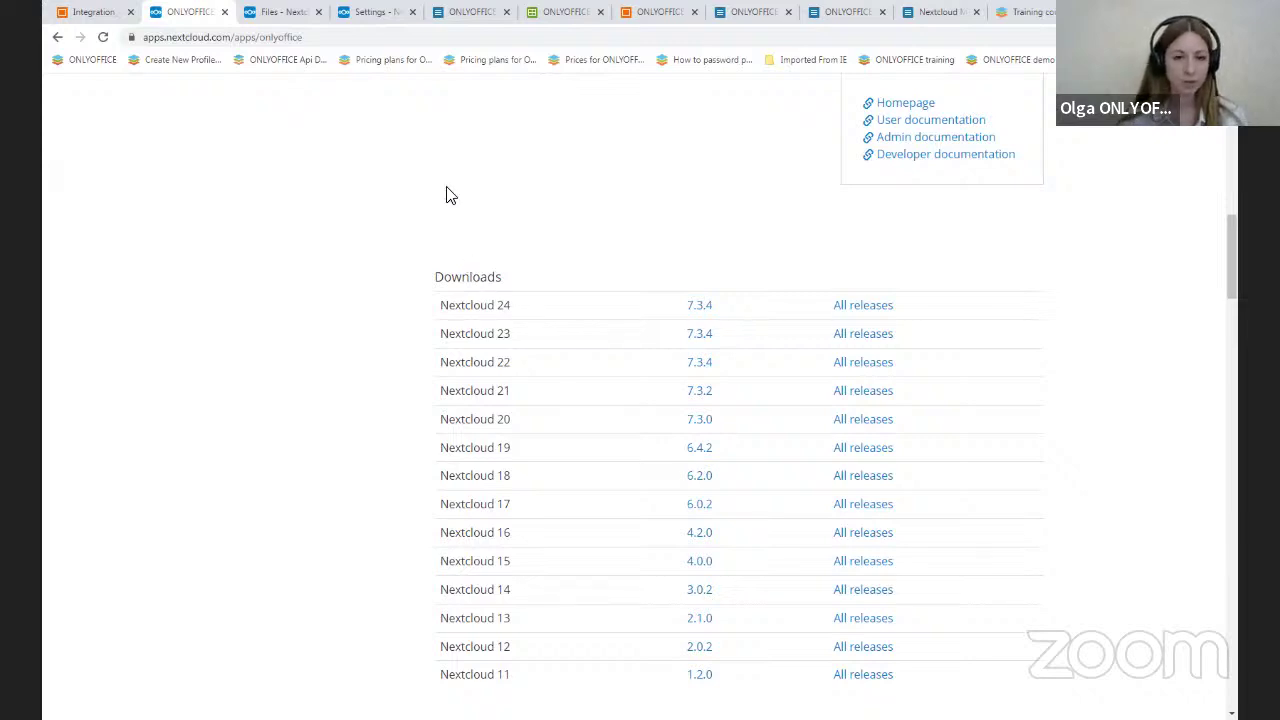
click(385, 14)
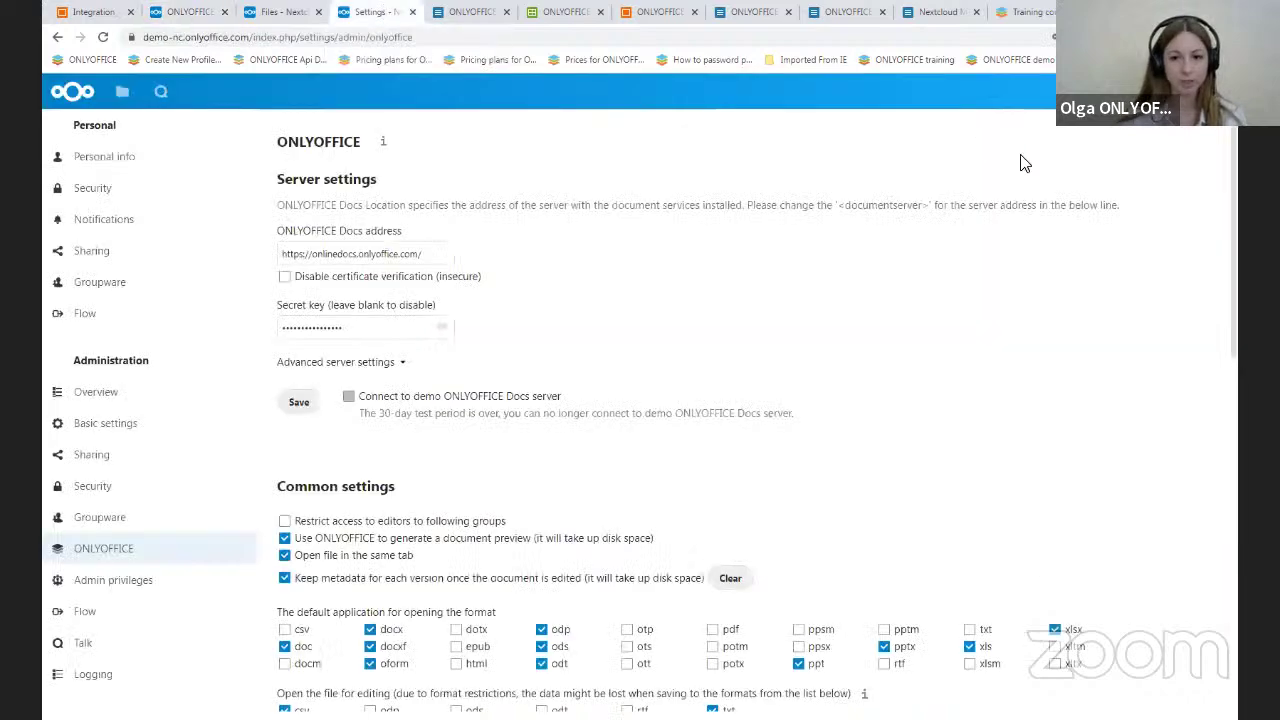
click(1208, 91)
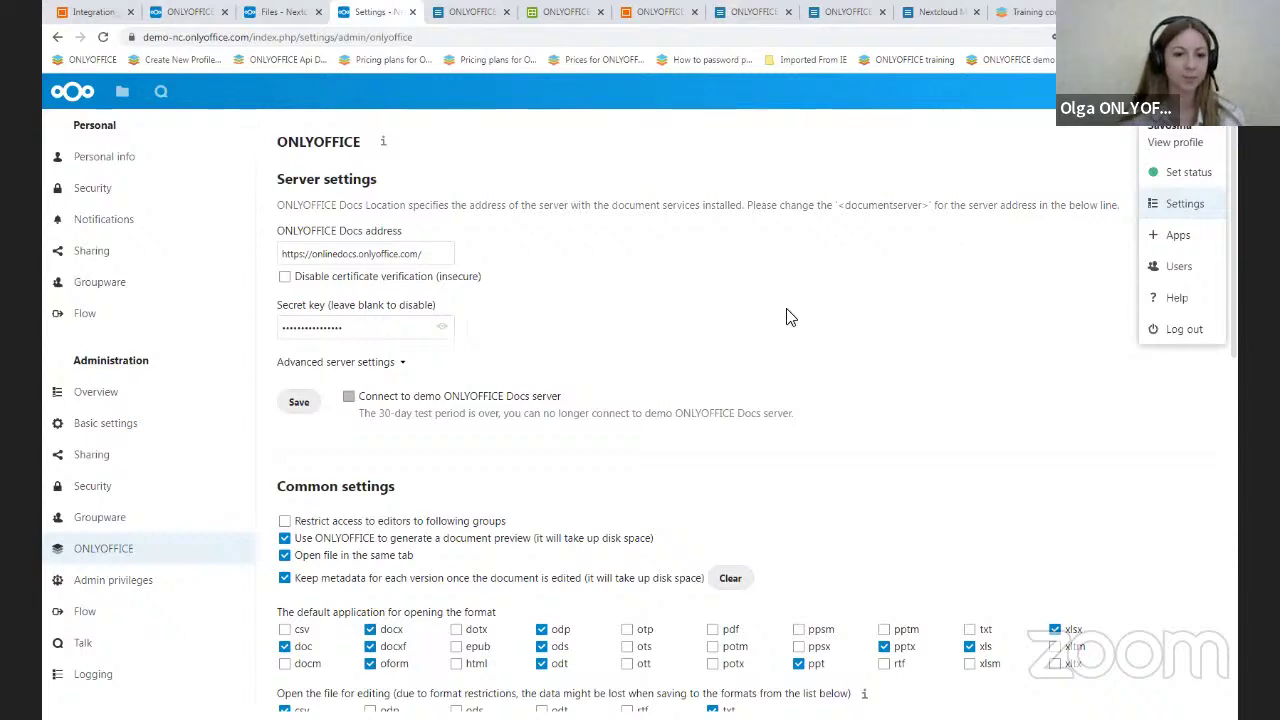
click(299, 402)
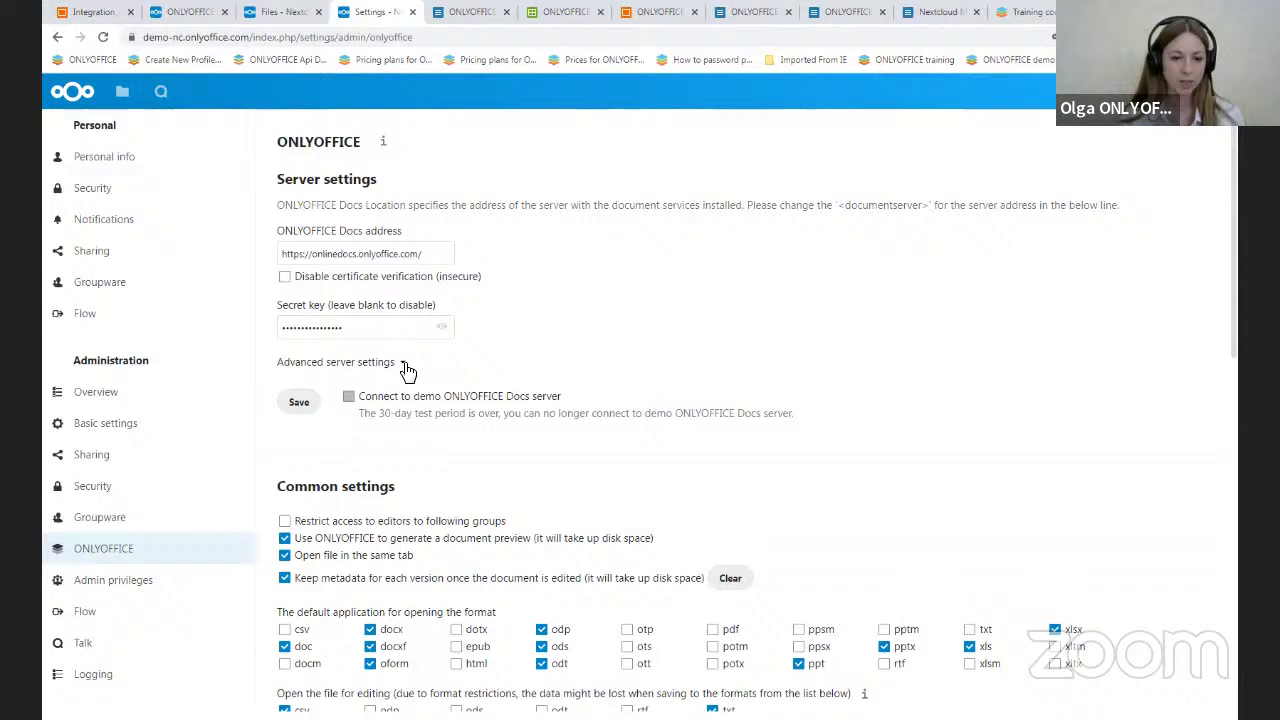
- Expand Advanced server settings, leaving both internal-request address fields blank
click(404, 366)
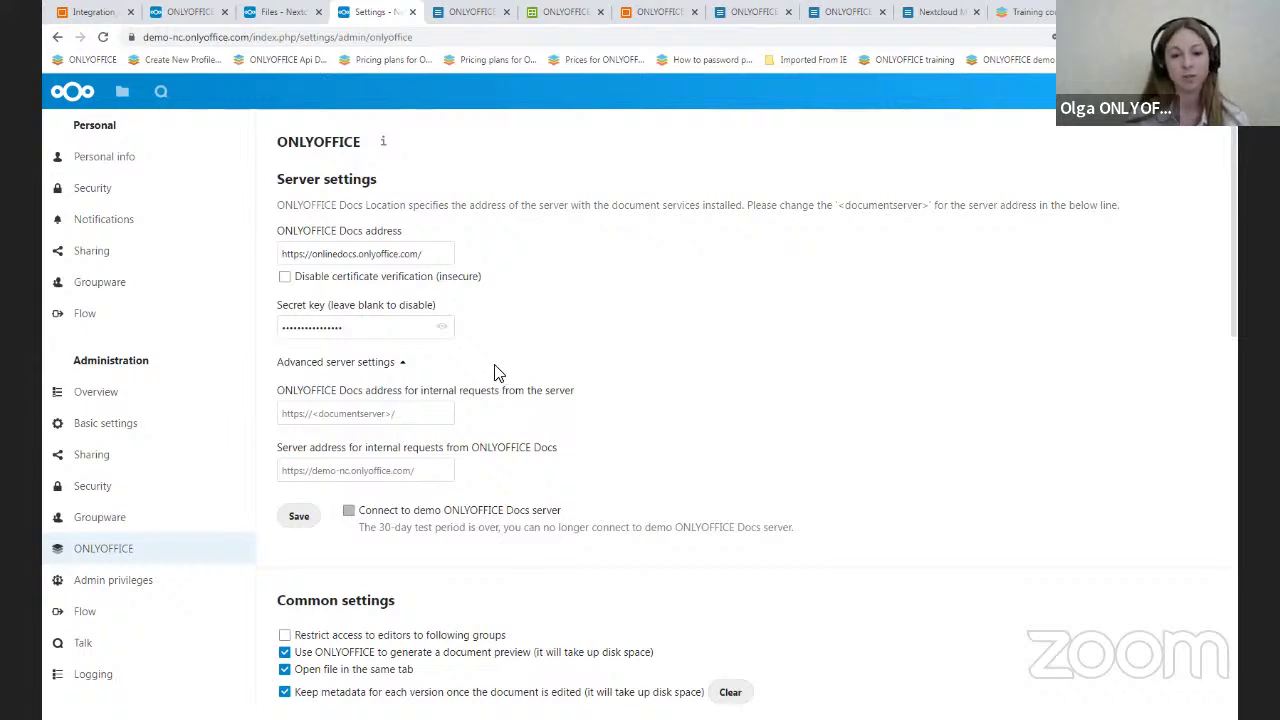
click(453, 406)
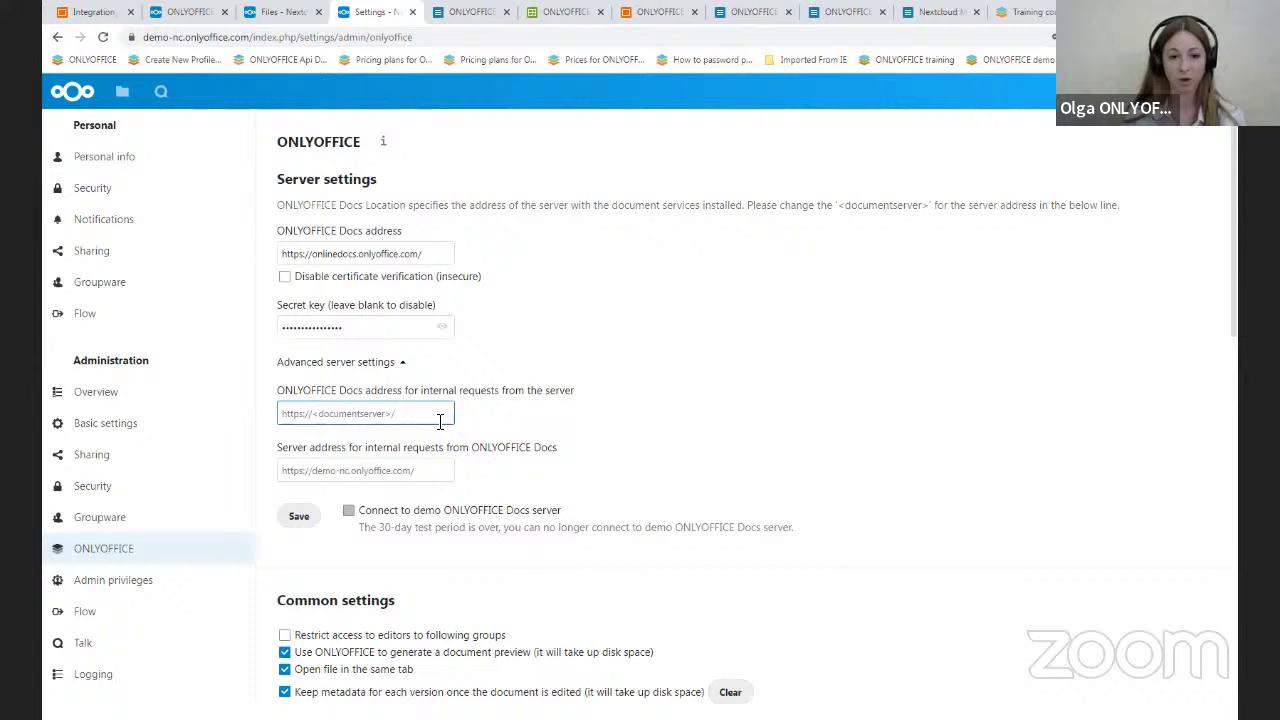
click(576, 425)
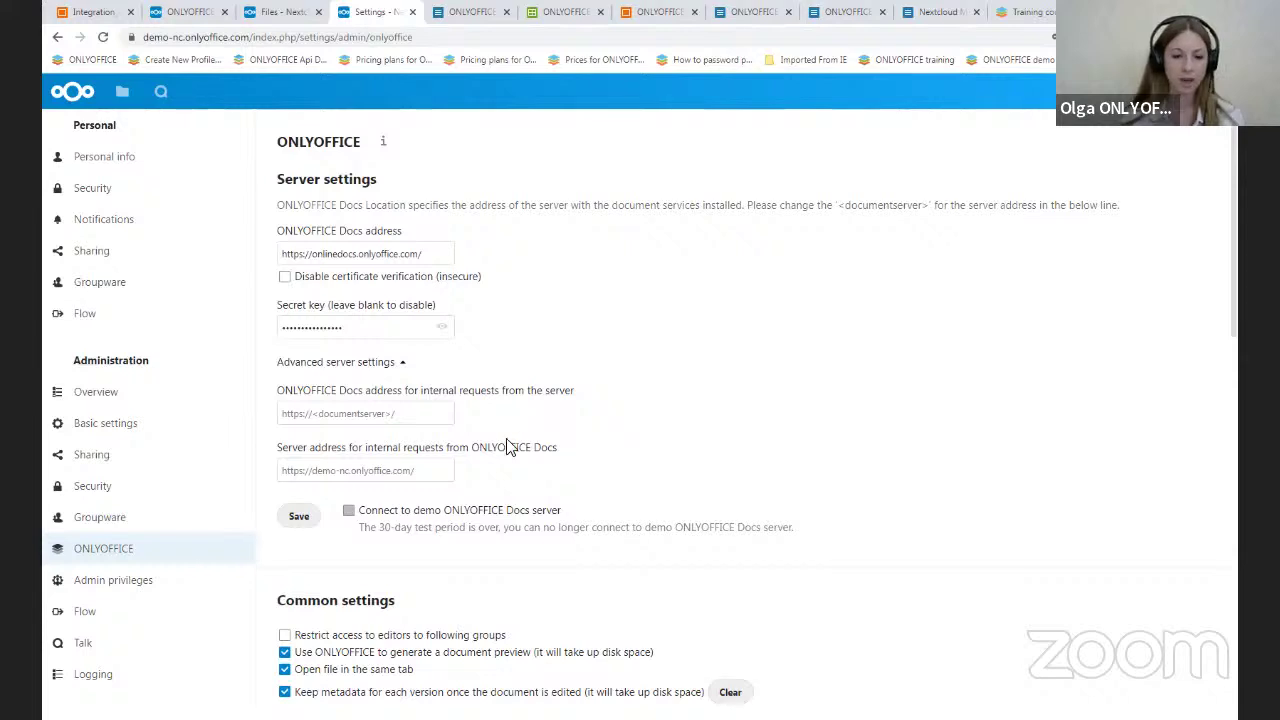
scroll(474, 510, down, 1)
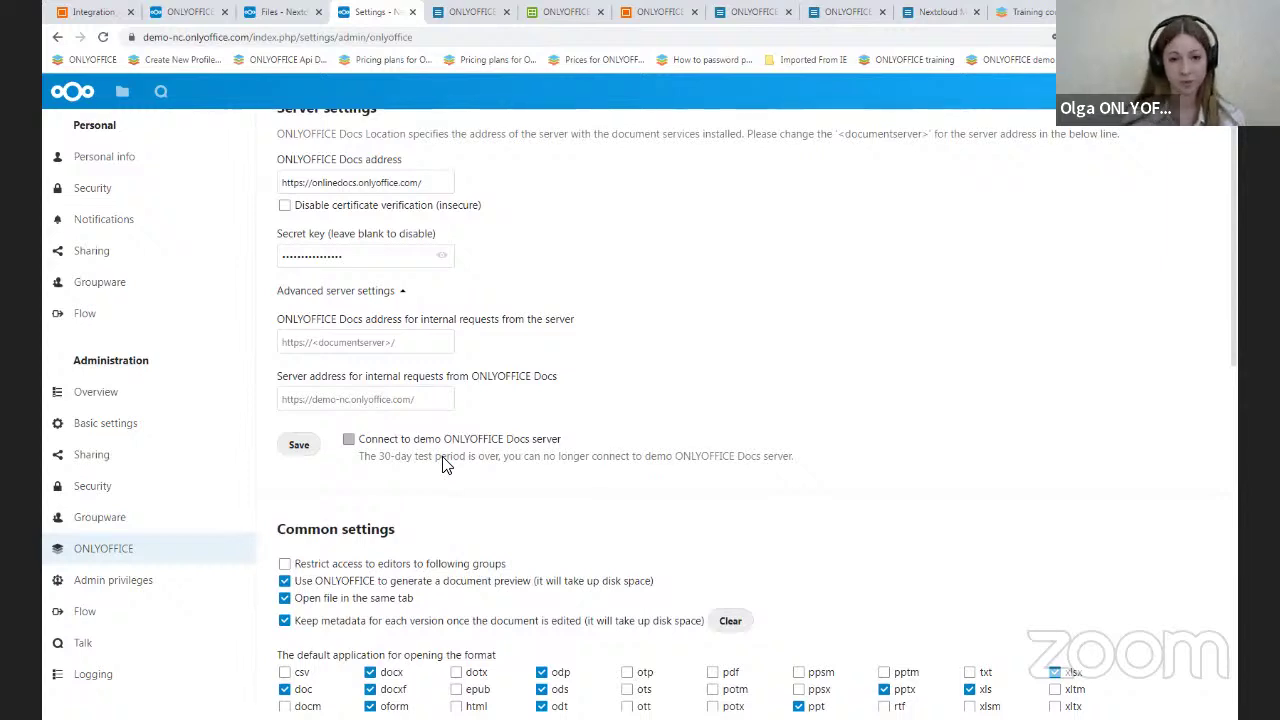
scroll(445, 465, up, 1)
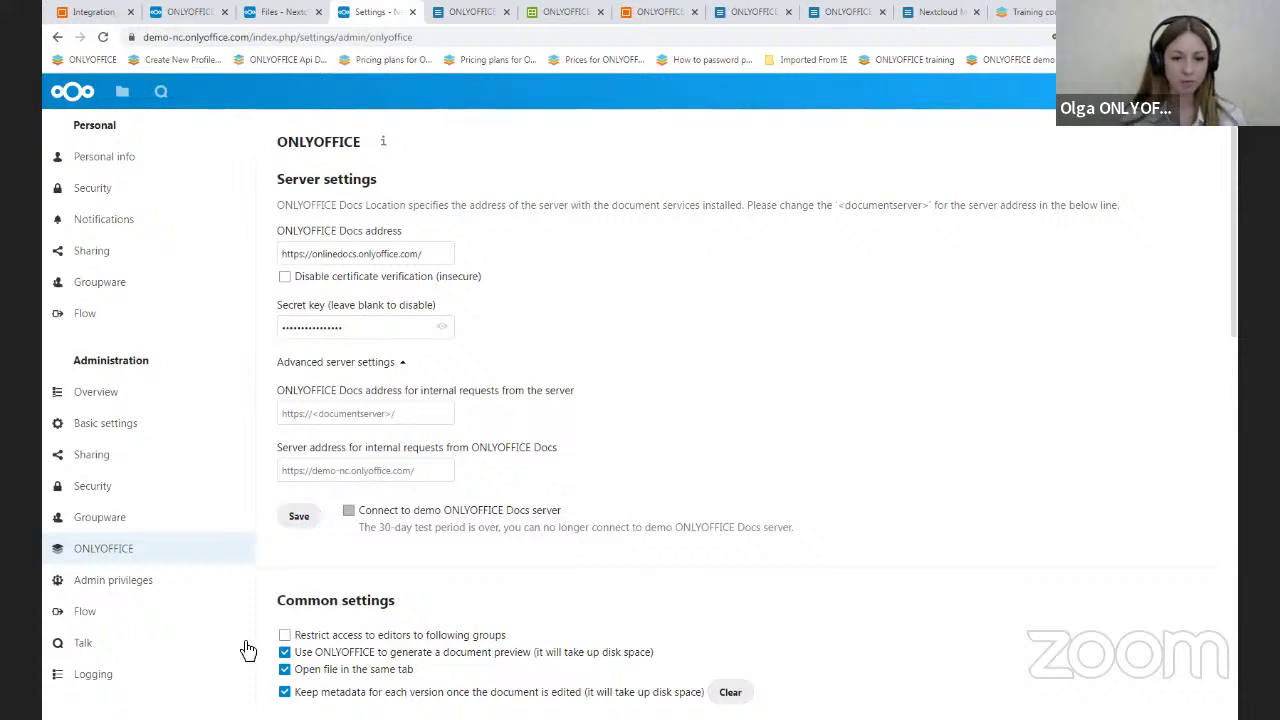
scroll(566, 371, down, 3)
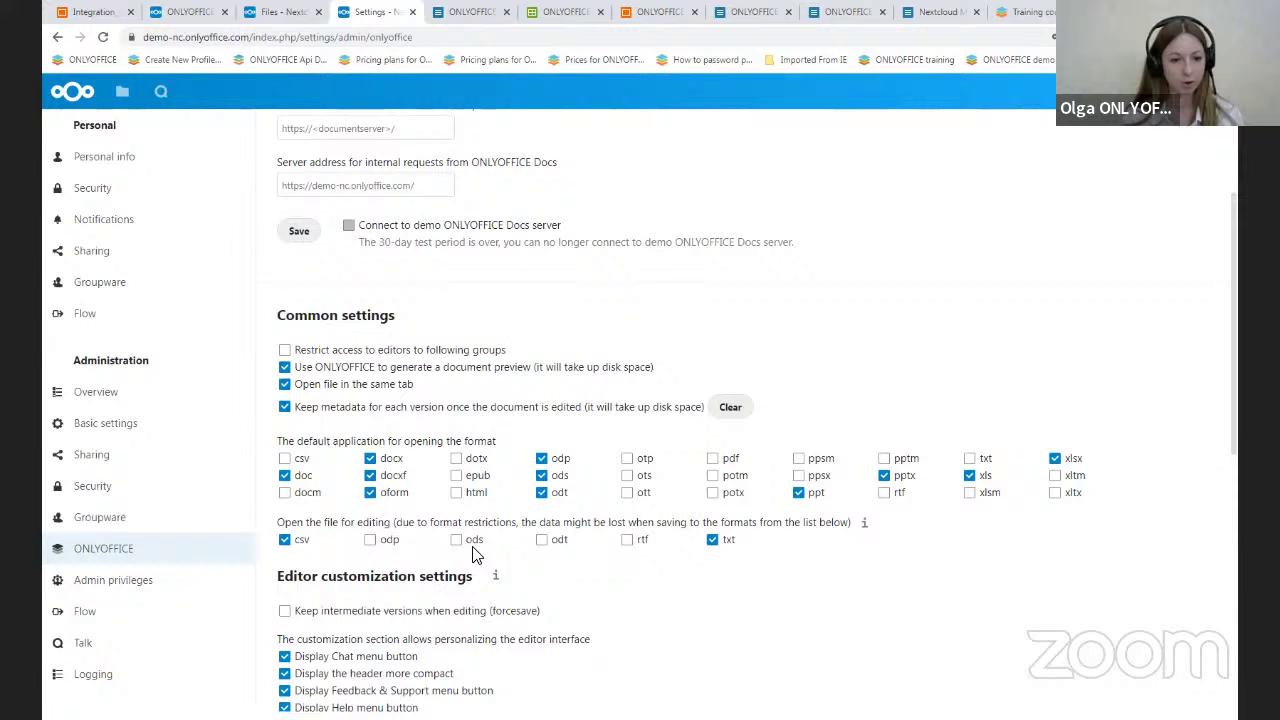
click(284, 350)
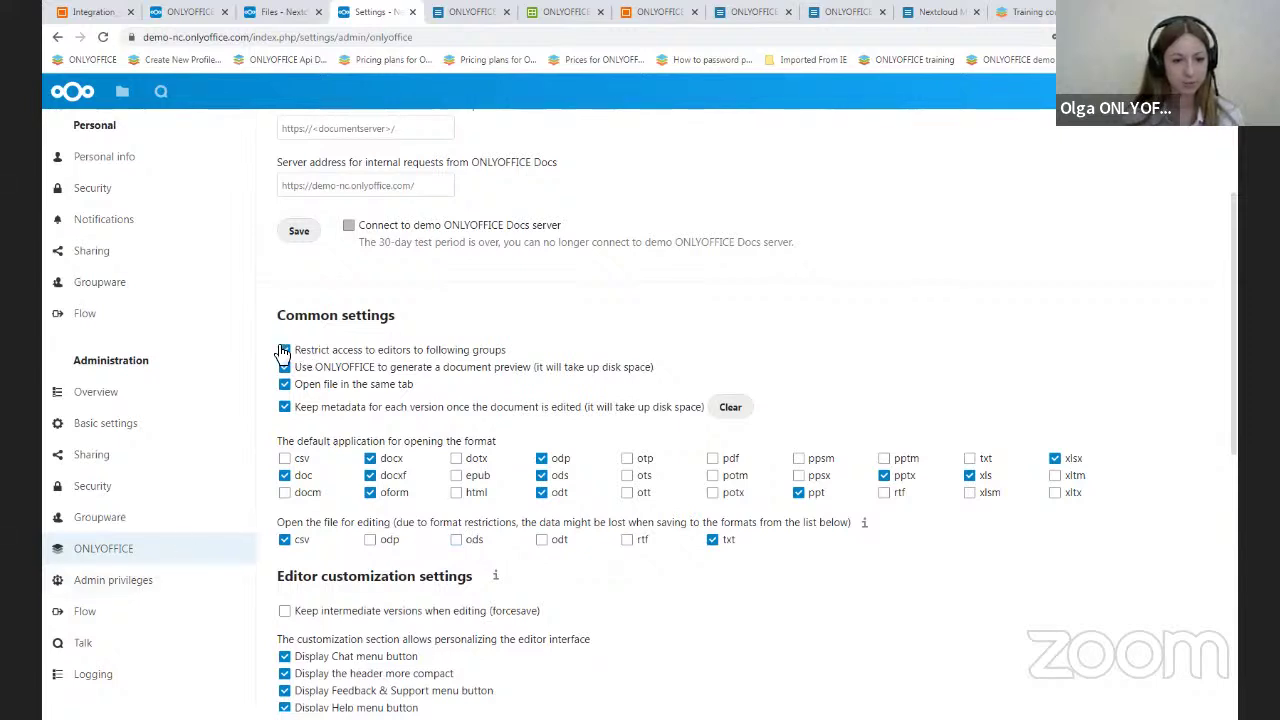
click(284, 350)
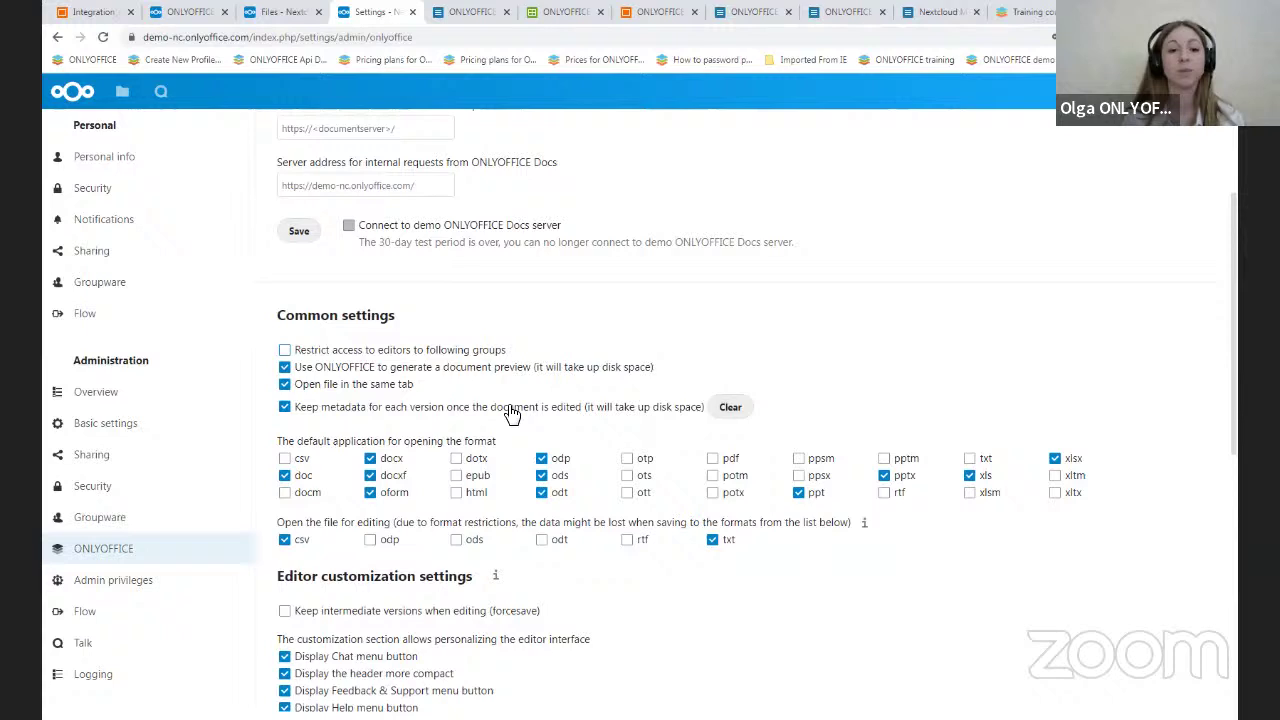
scroll(505, 408, down, 1)
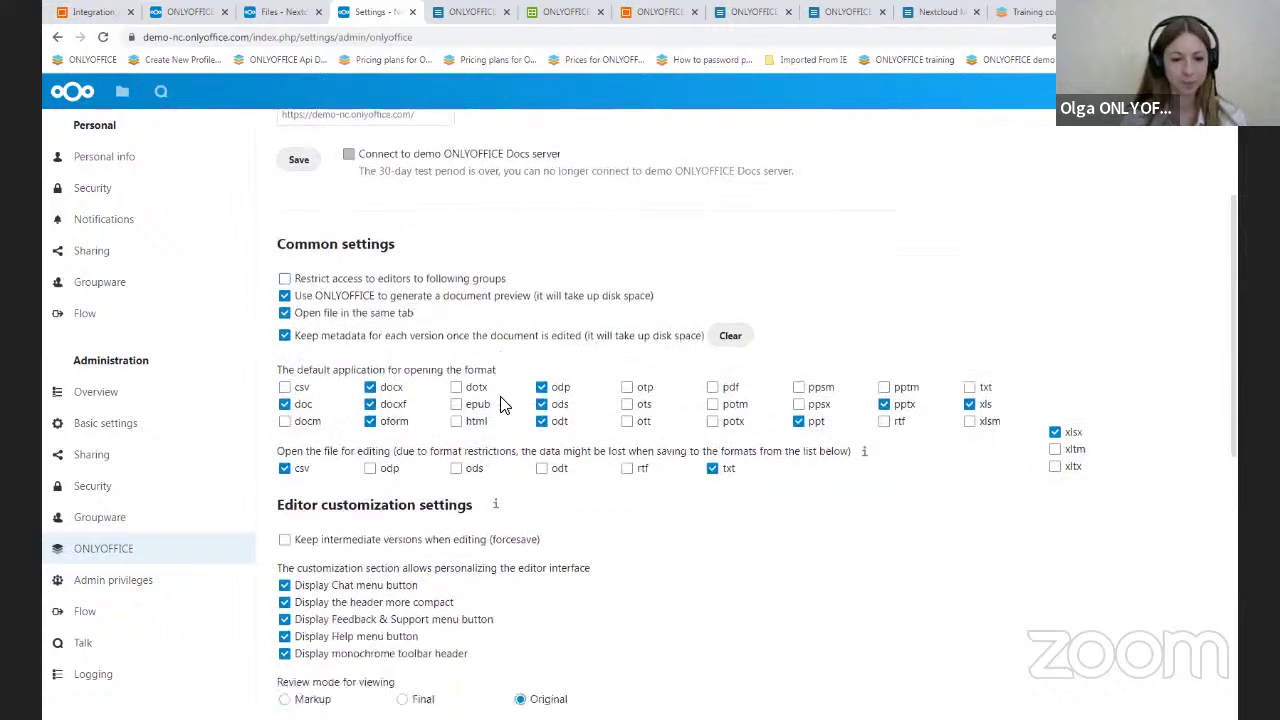
scroll(505, 405, up, 1)
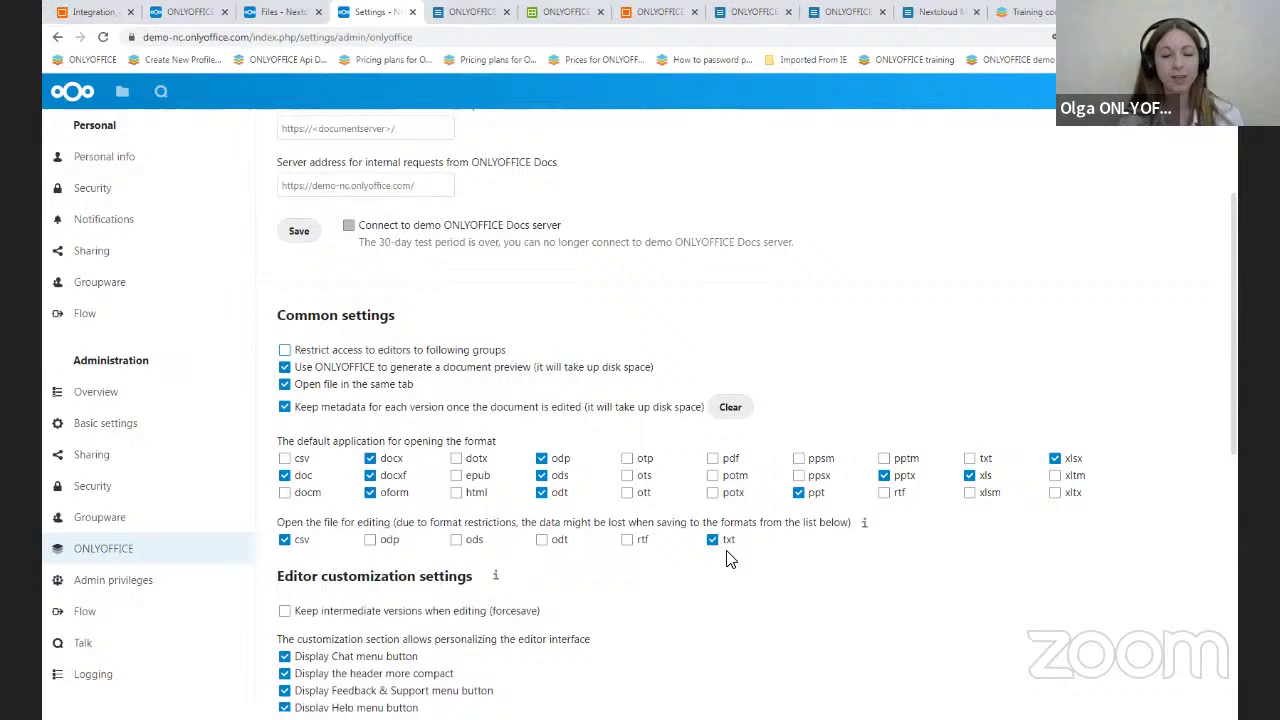
- Return to the webinar slides and show Supported formats: editable, view-only and convertible
click(93, 11)
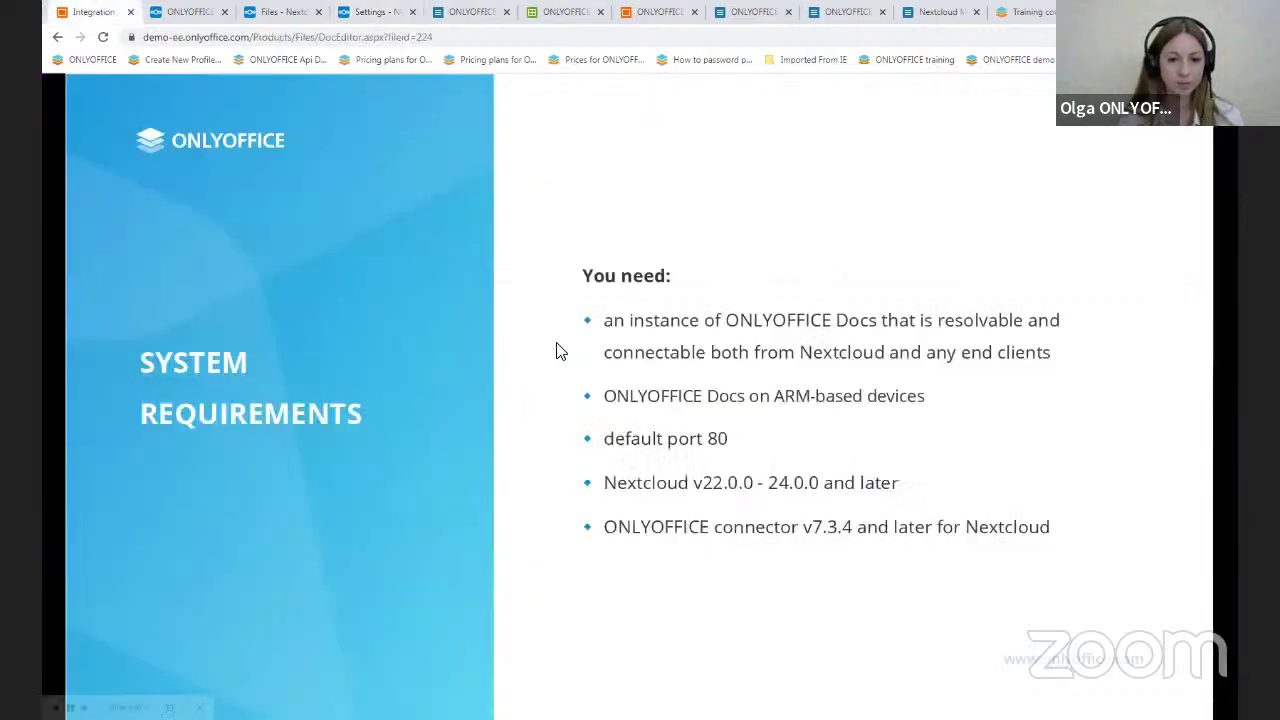
click(476, 366)
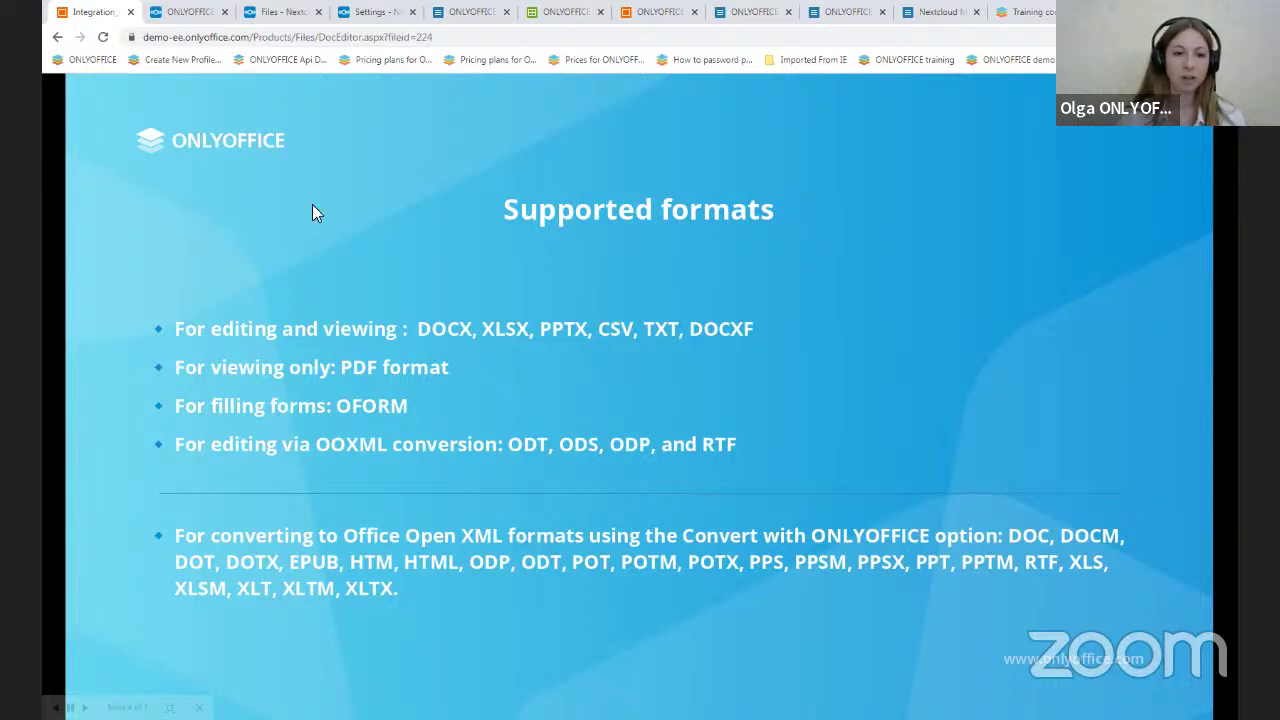
- Show Elegant.odp's actions, then Nextcloud Manual.pdf's Download as formats: DOCX, ODT, TXT, PDF and more
click(279, 12)
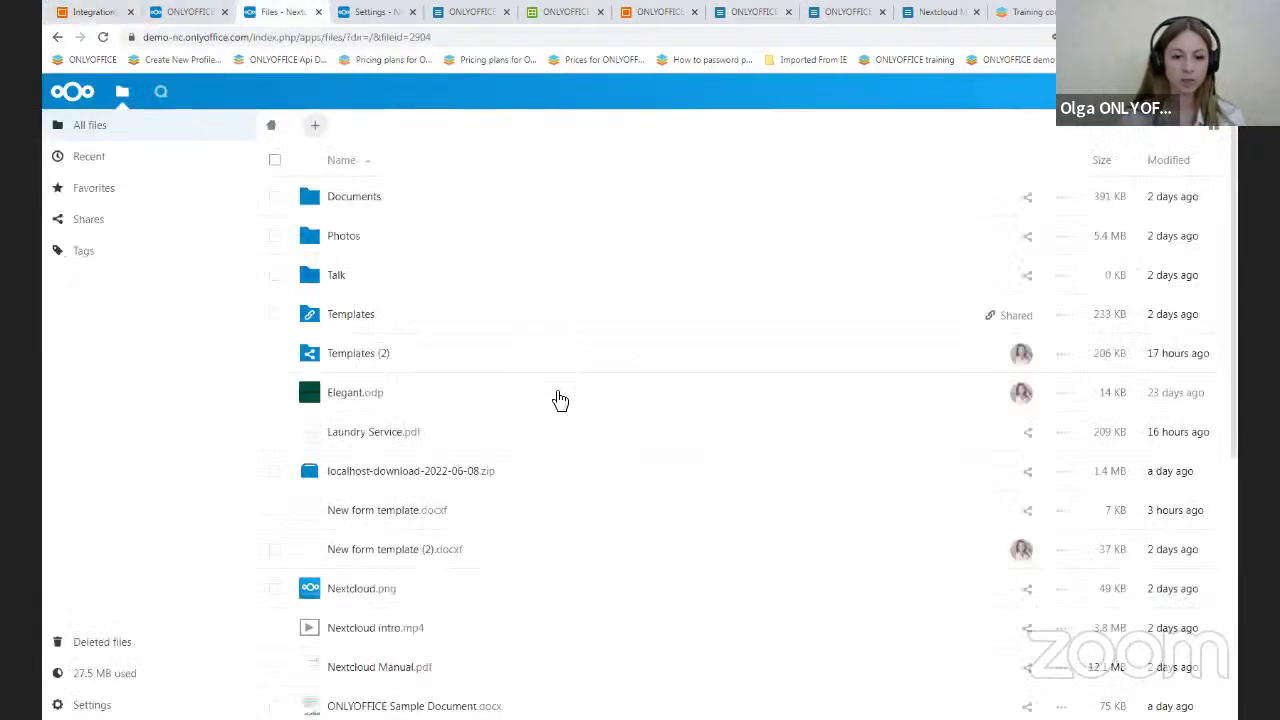
click(1062, 398)
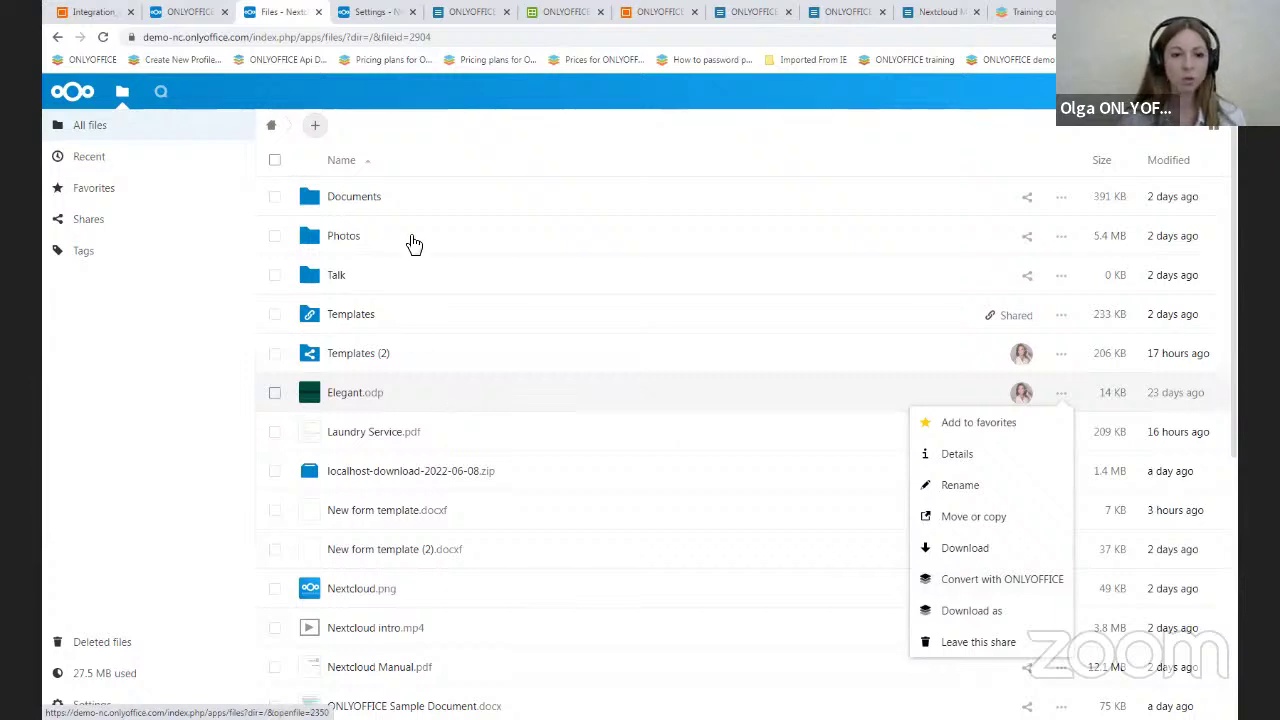
click(910, 11)
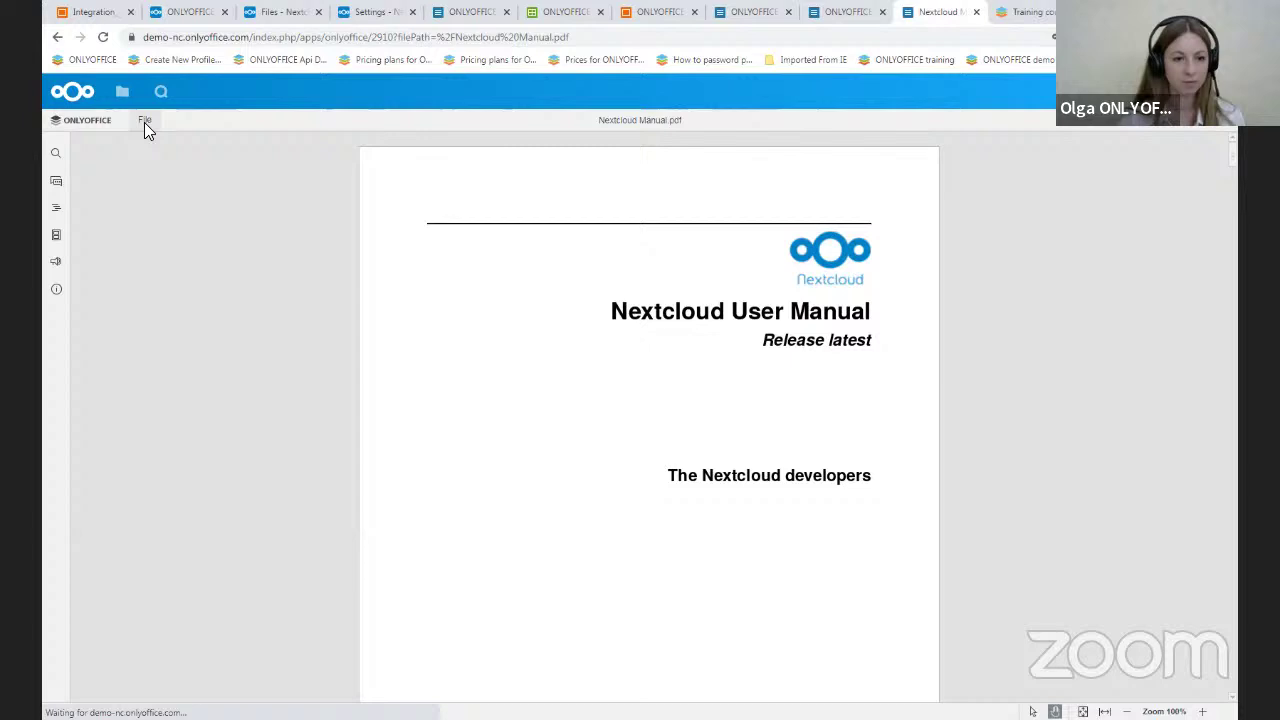
click(143, 121)
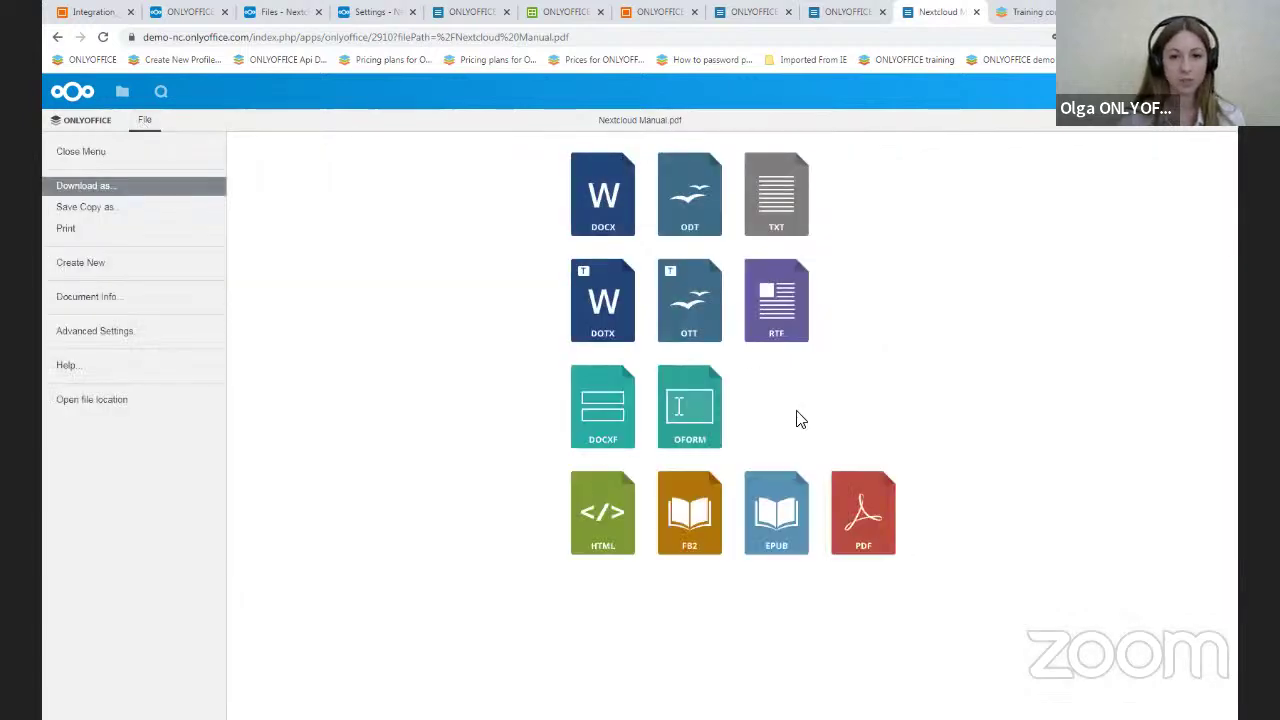
- Scroll the ONLYOFFICE admin page through Editor customization, Common templates and Secure view settings
click(388, 11)
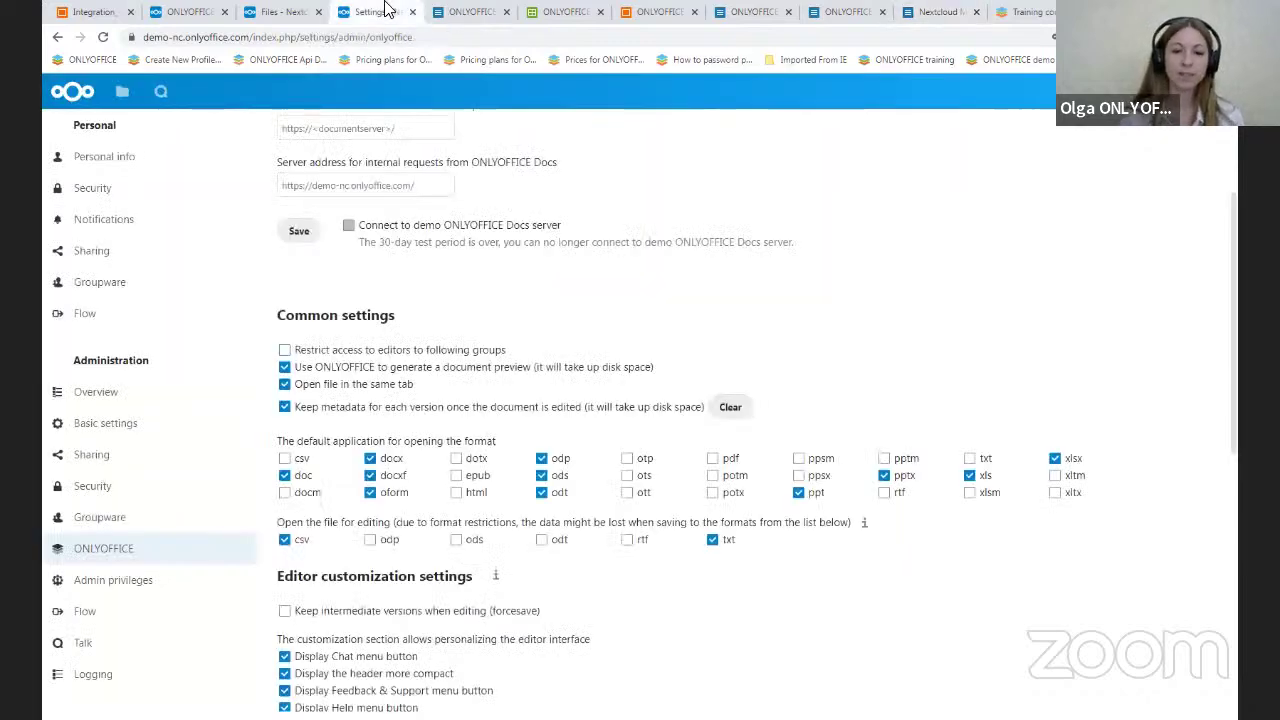
scroll(503, 286, down, 3)
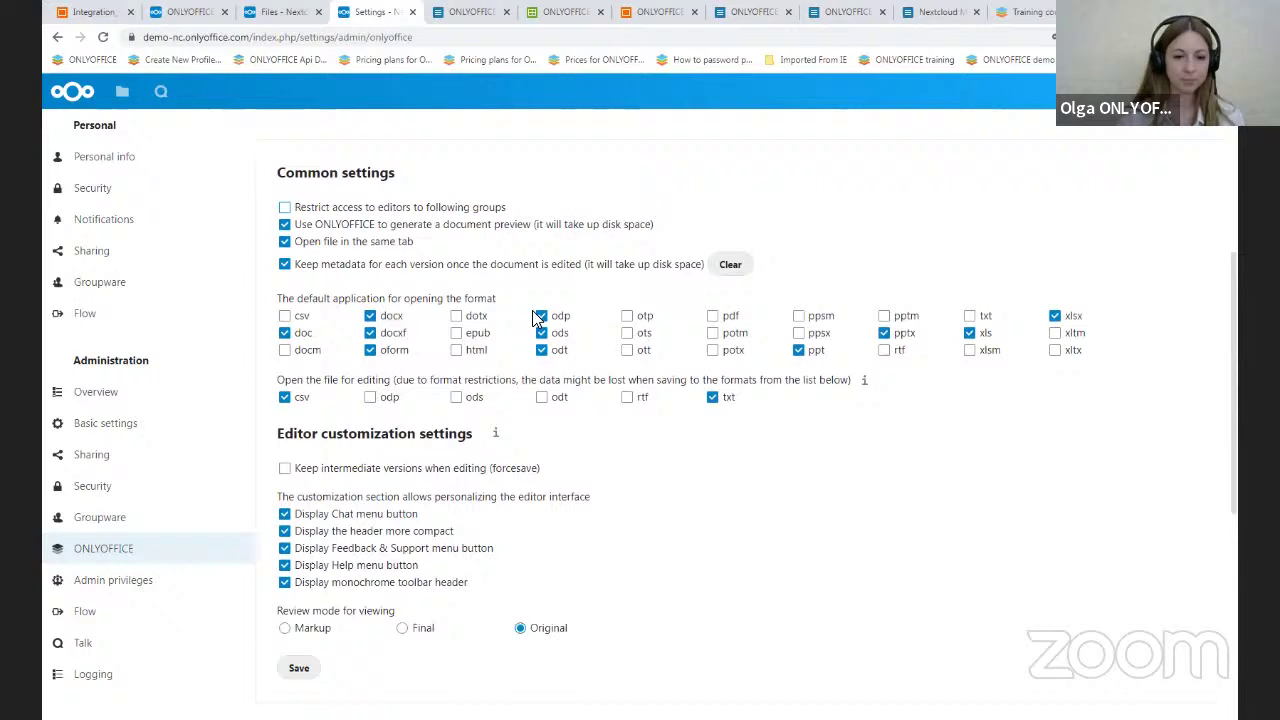
scroll(337, 410, down, 2)
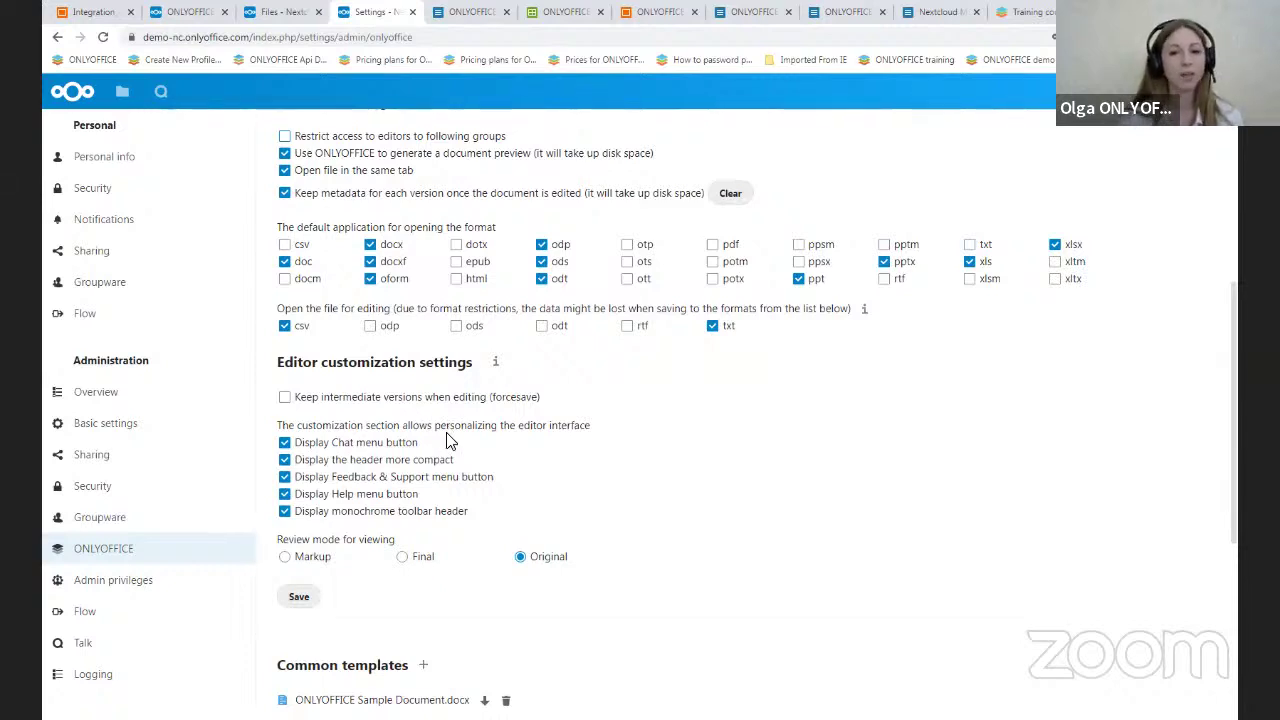
scroll(449, 451, down, 2)
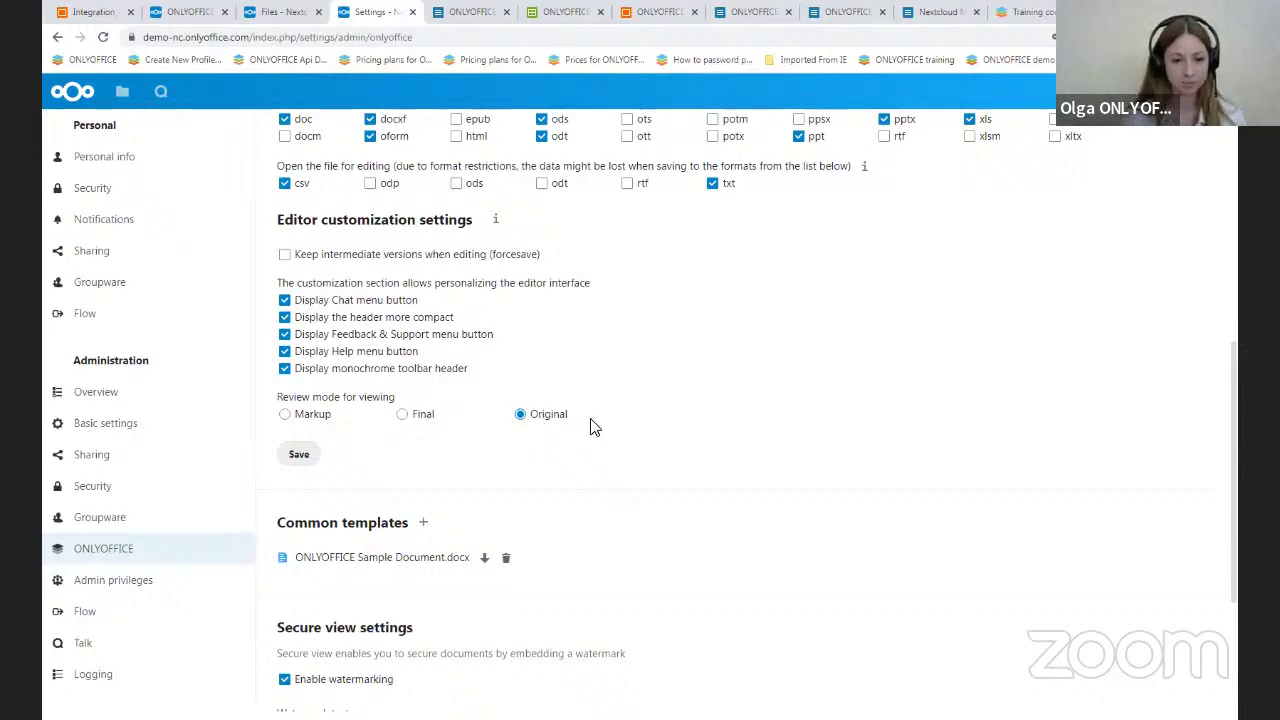
scroll(590, 427, down, 2)
scroll(590, 427, up, 1)
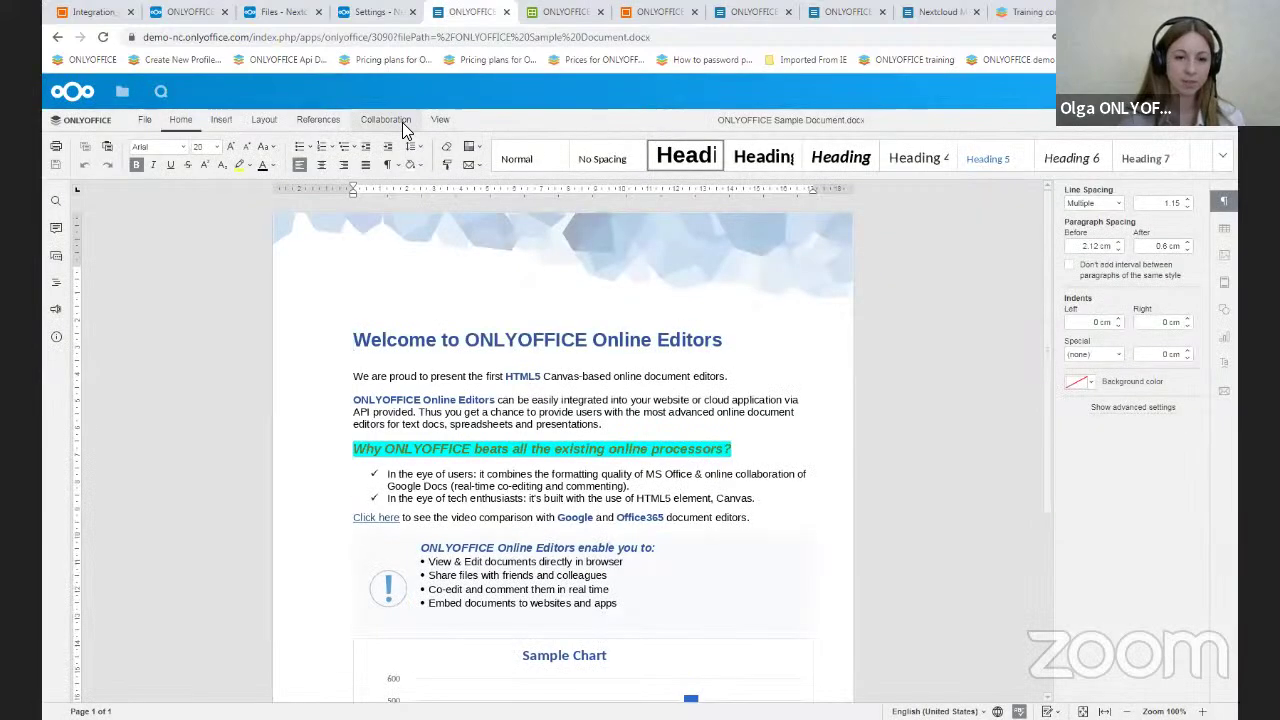
click(402, 122)
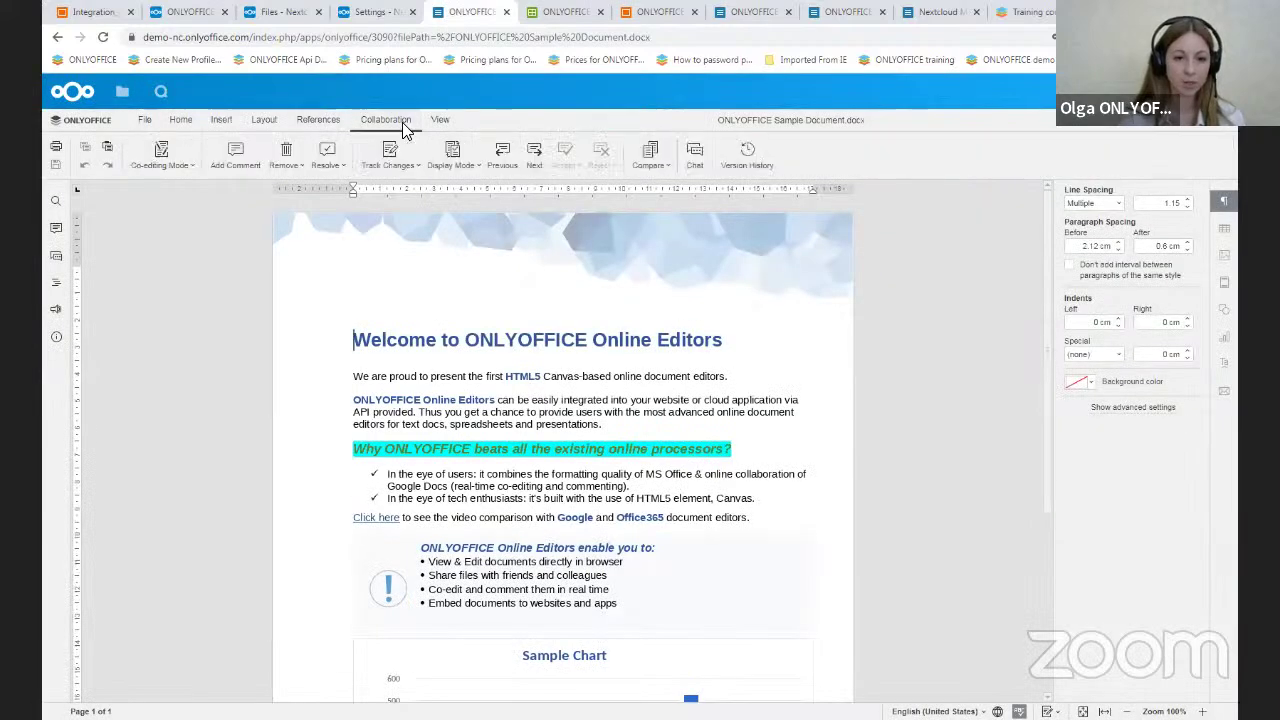
click(478, 167)
click(370, 11)
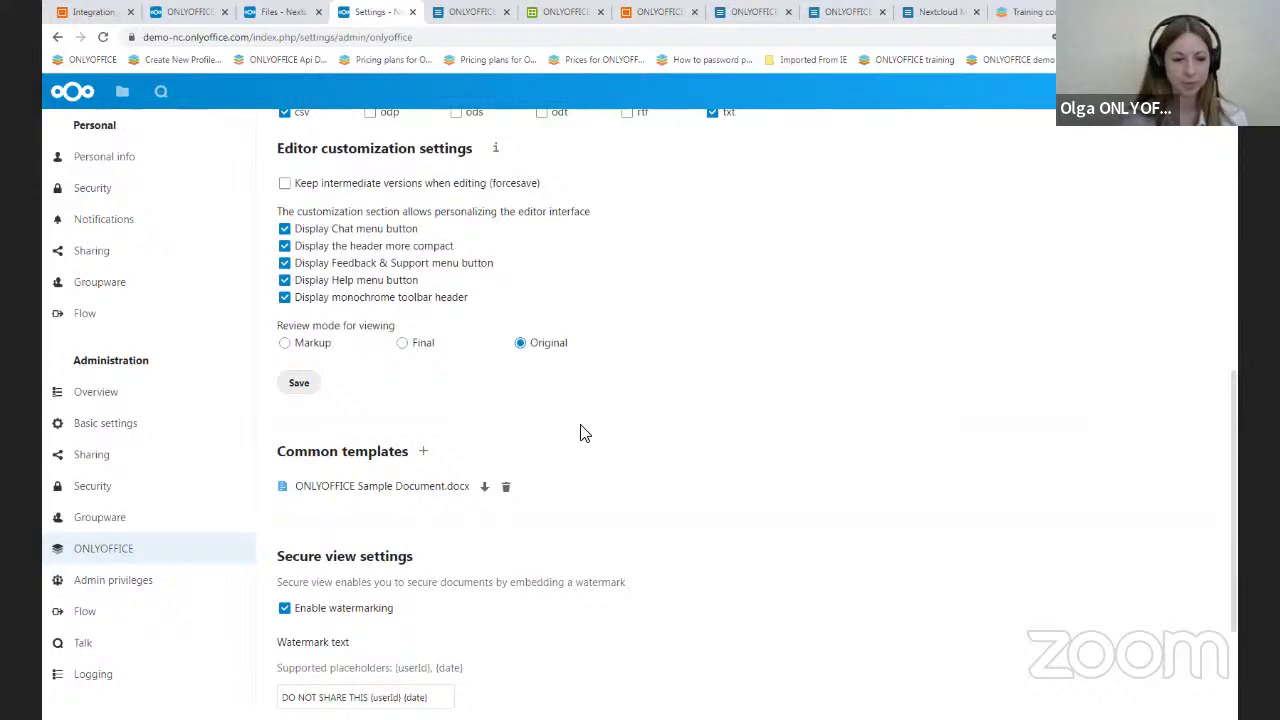
- Save watermark text 'DO NOT SHARE THIS {userId} {date}' for all shares and link shares
scroll(585, 433, down, 2)
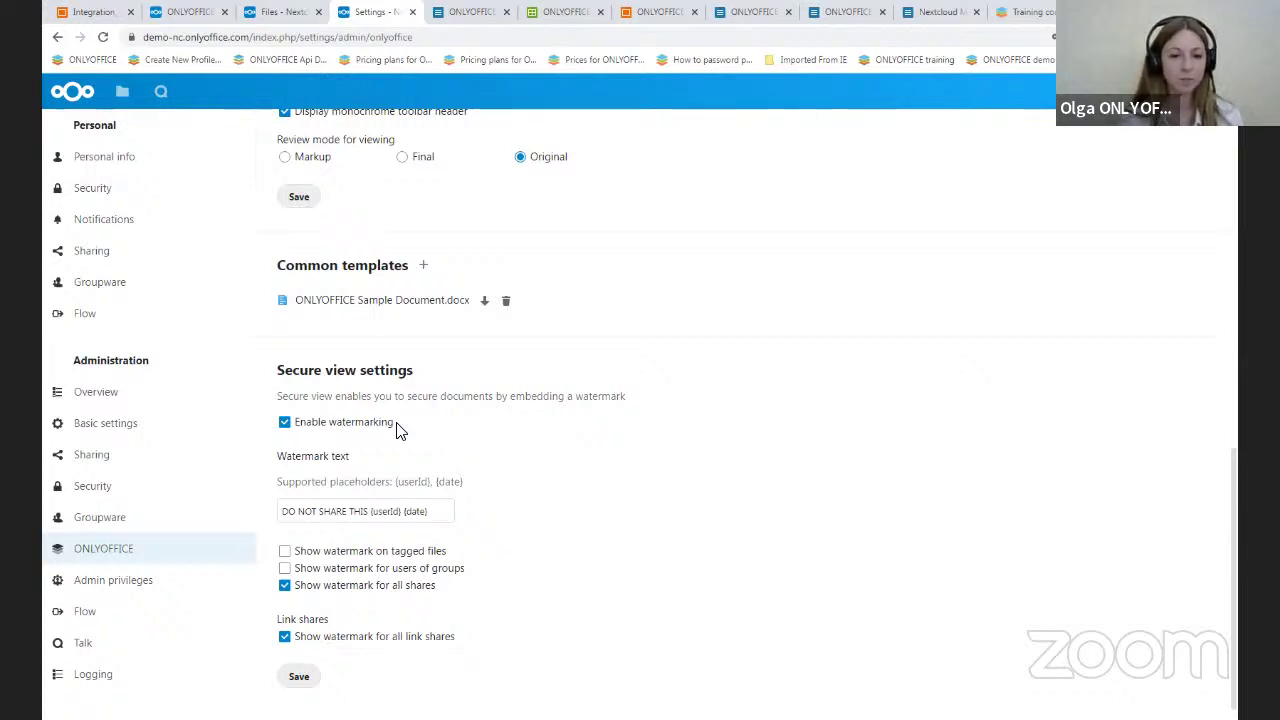
scroll(440, 551, up, 2)
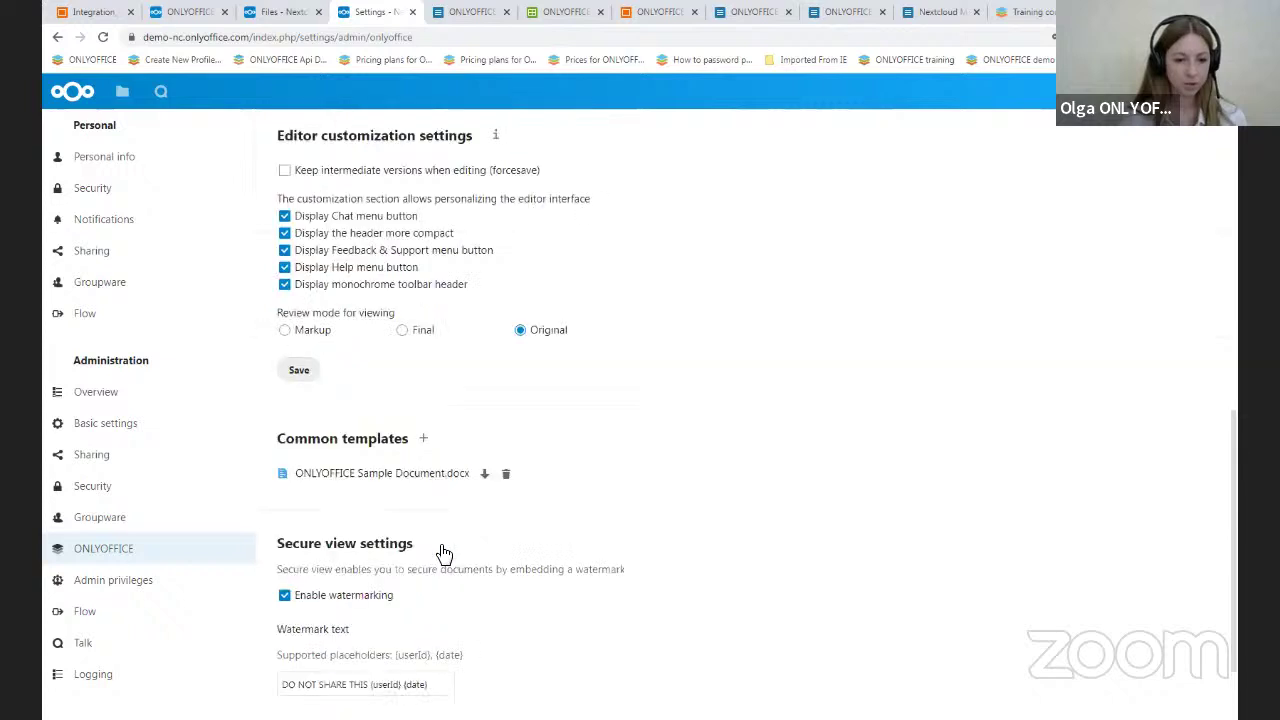
scroll(609, 523, down, 2)
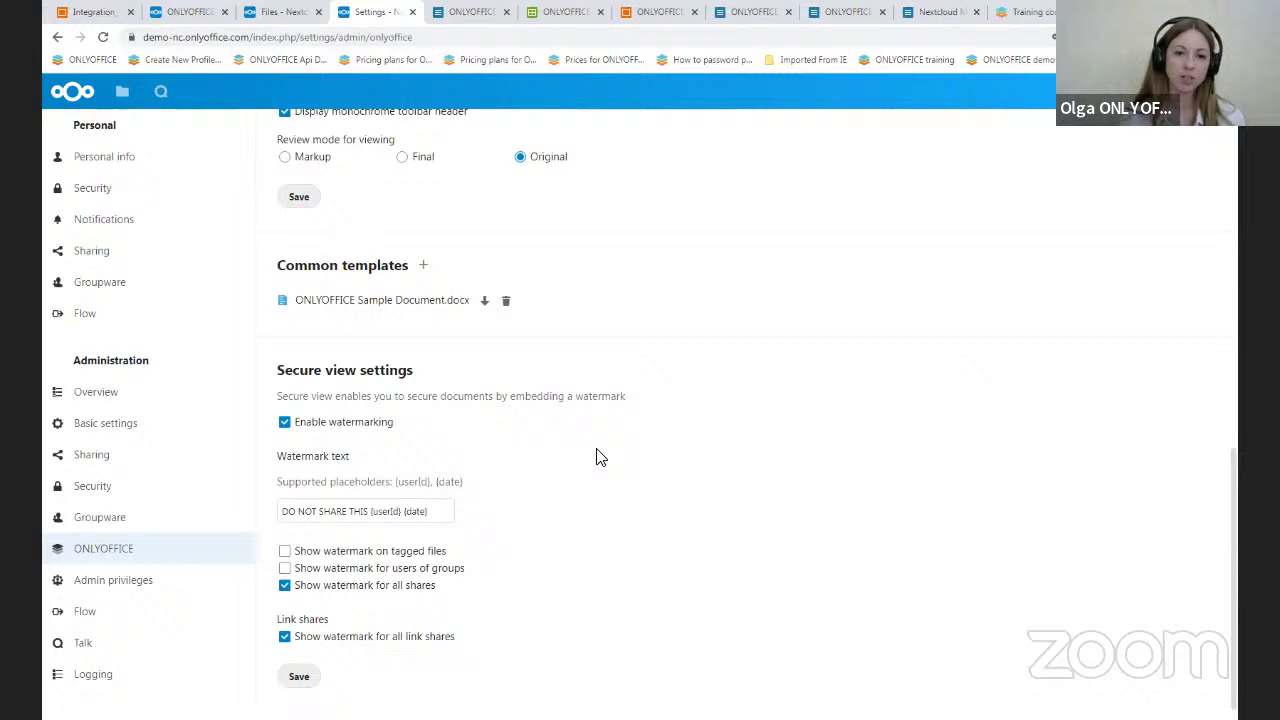
click(309, 680)
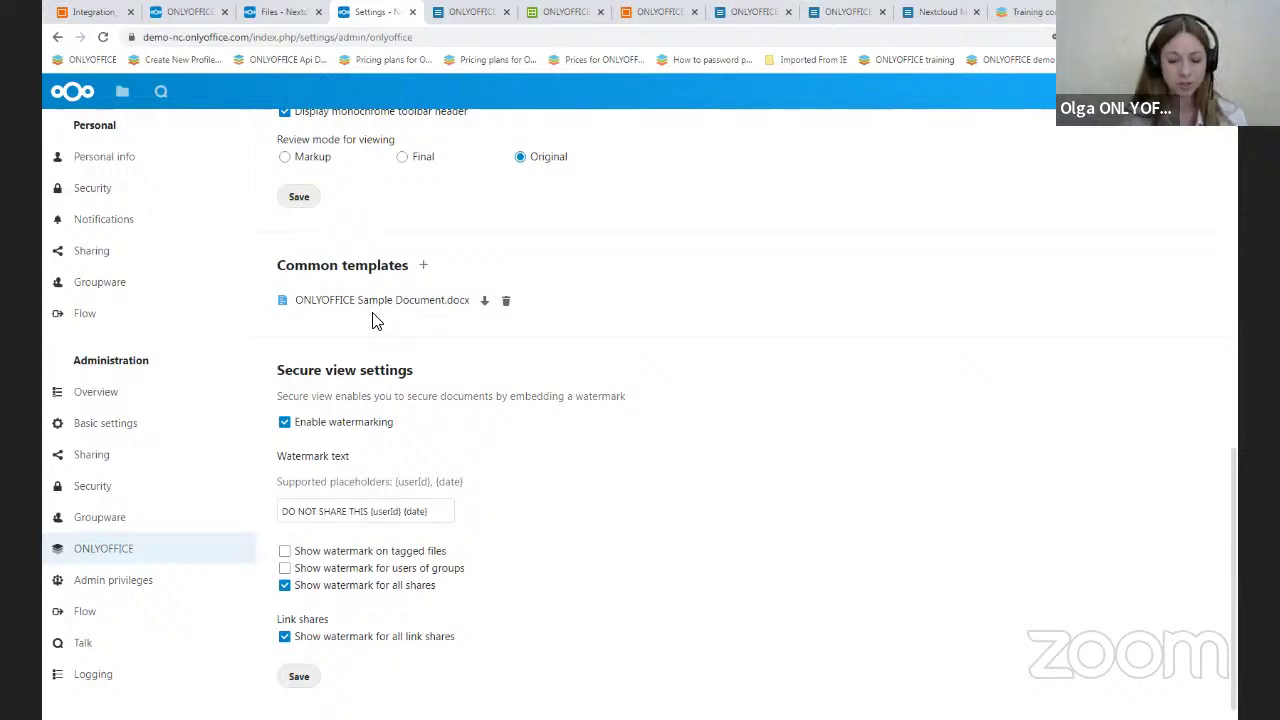
- Start a new document named test1 in All files, then cancel at the Blank/ONLYOFFICE Sample template picker
click(272, 12)
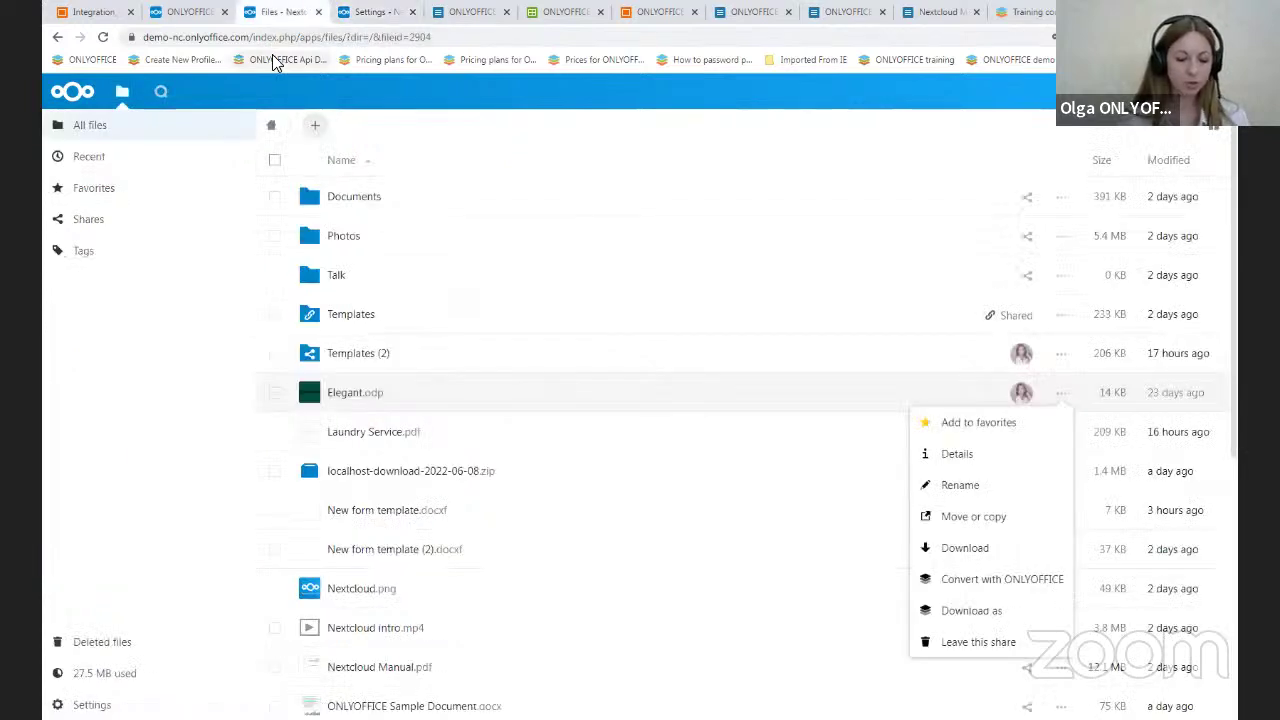
click(317, 127)
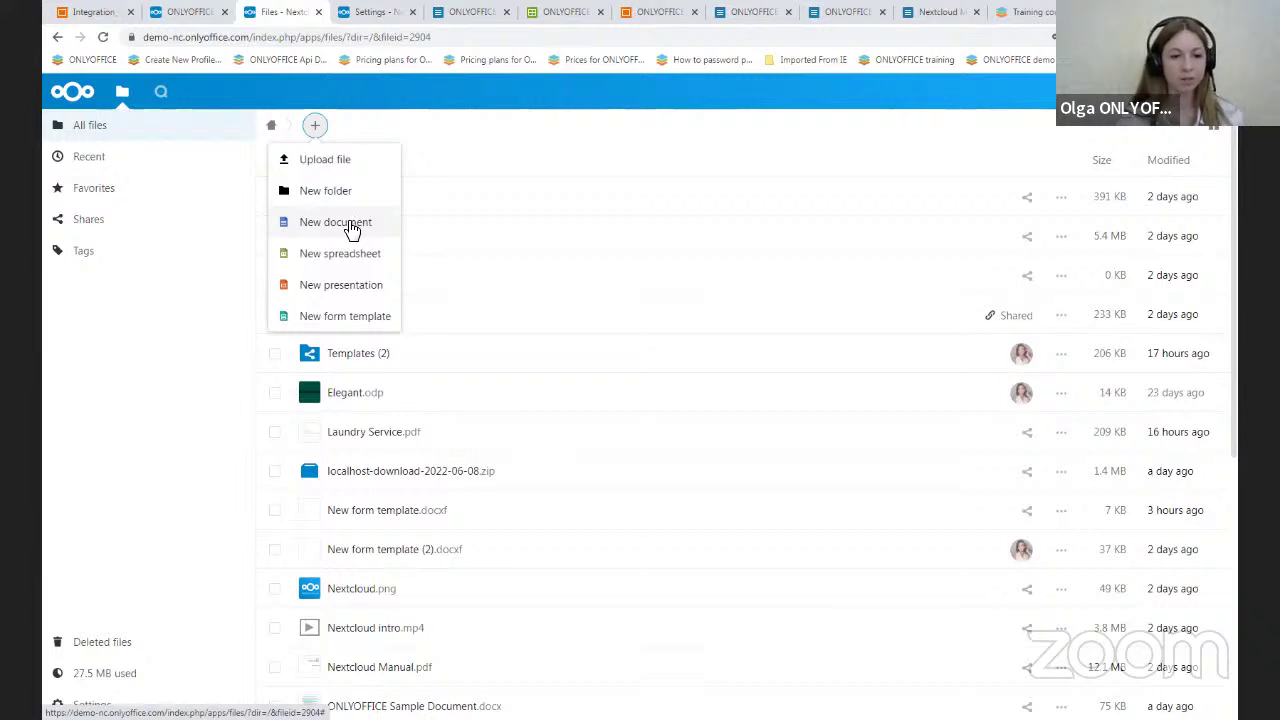
click(350, 224)
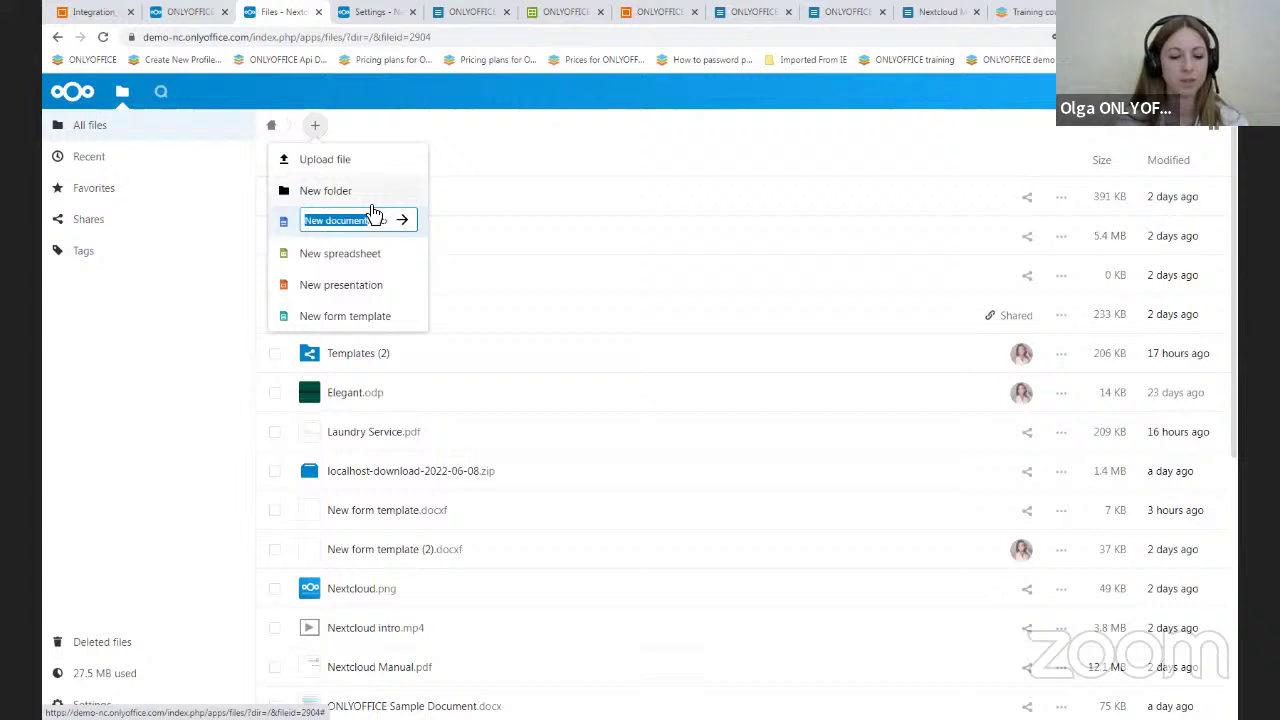
text(test)
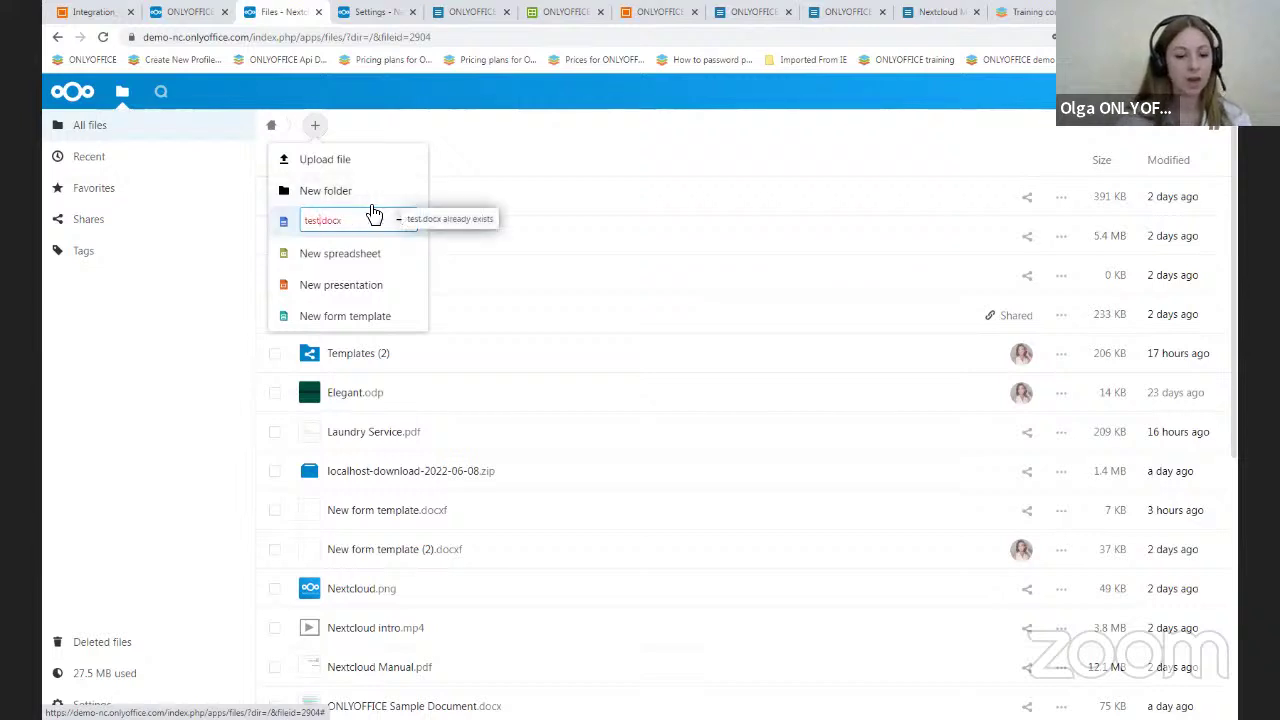
text(1)
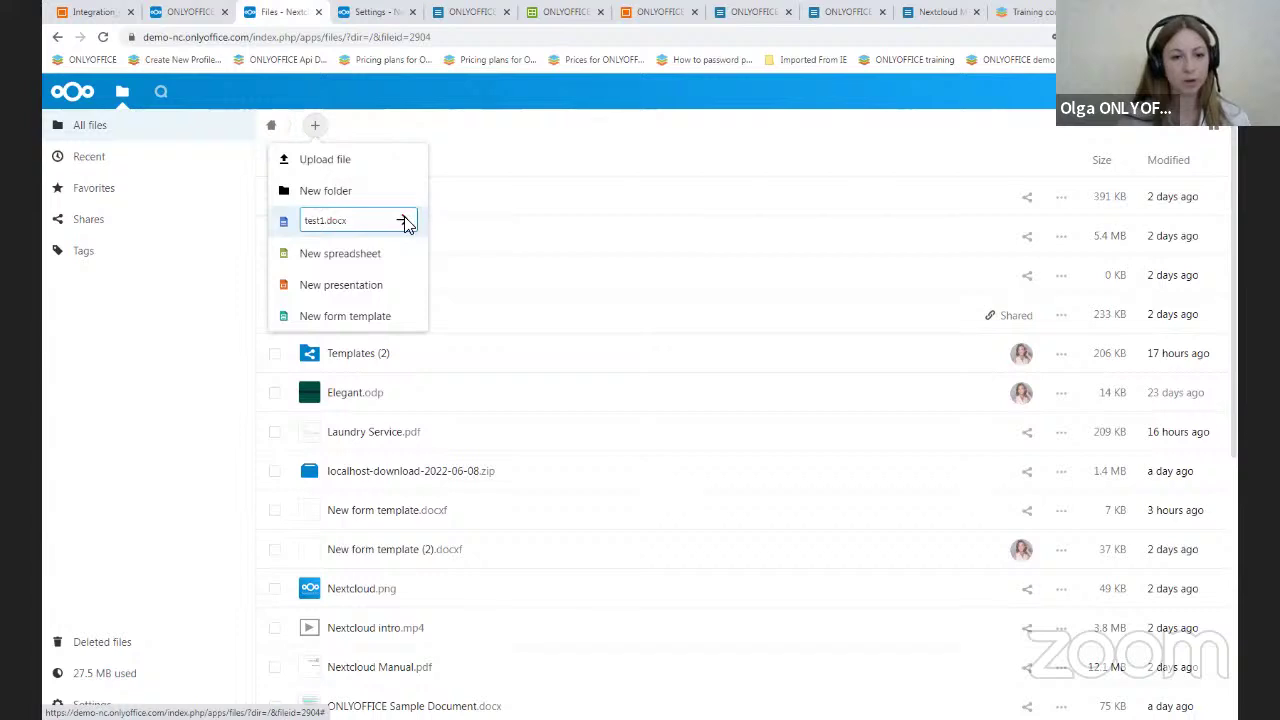
click(405, 222)
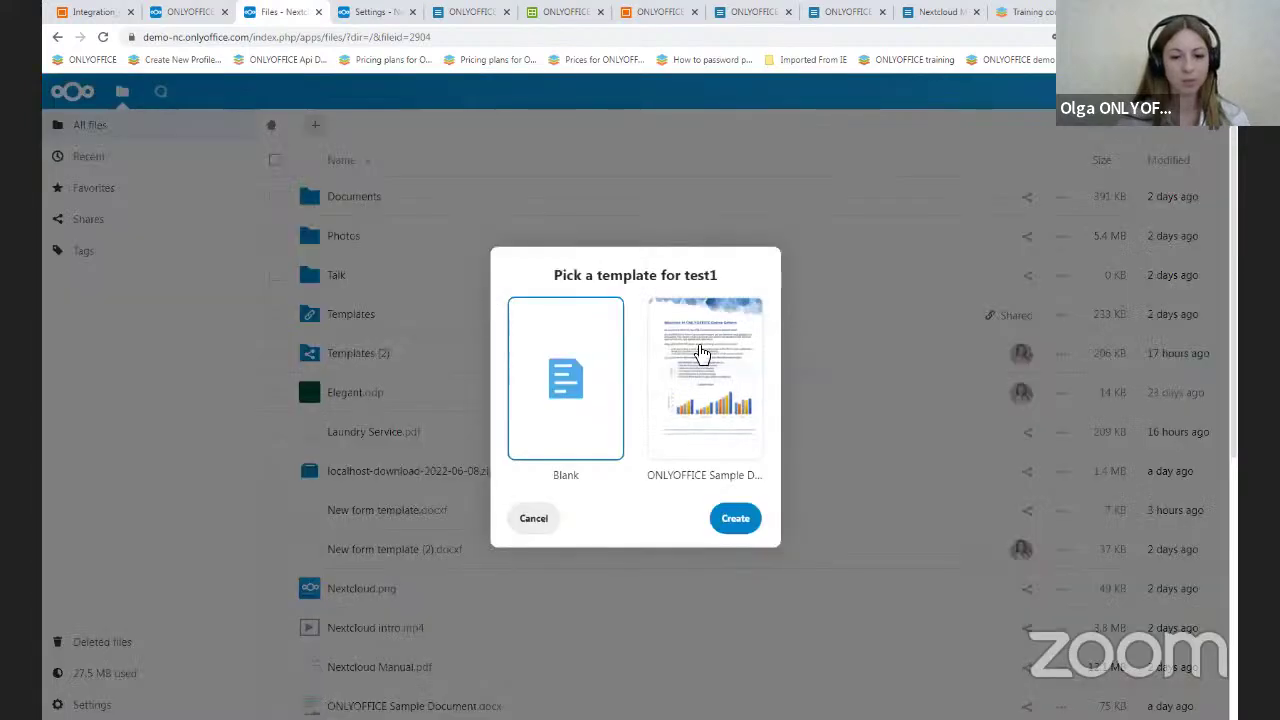
click(534, 519)
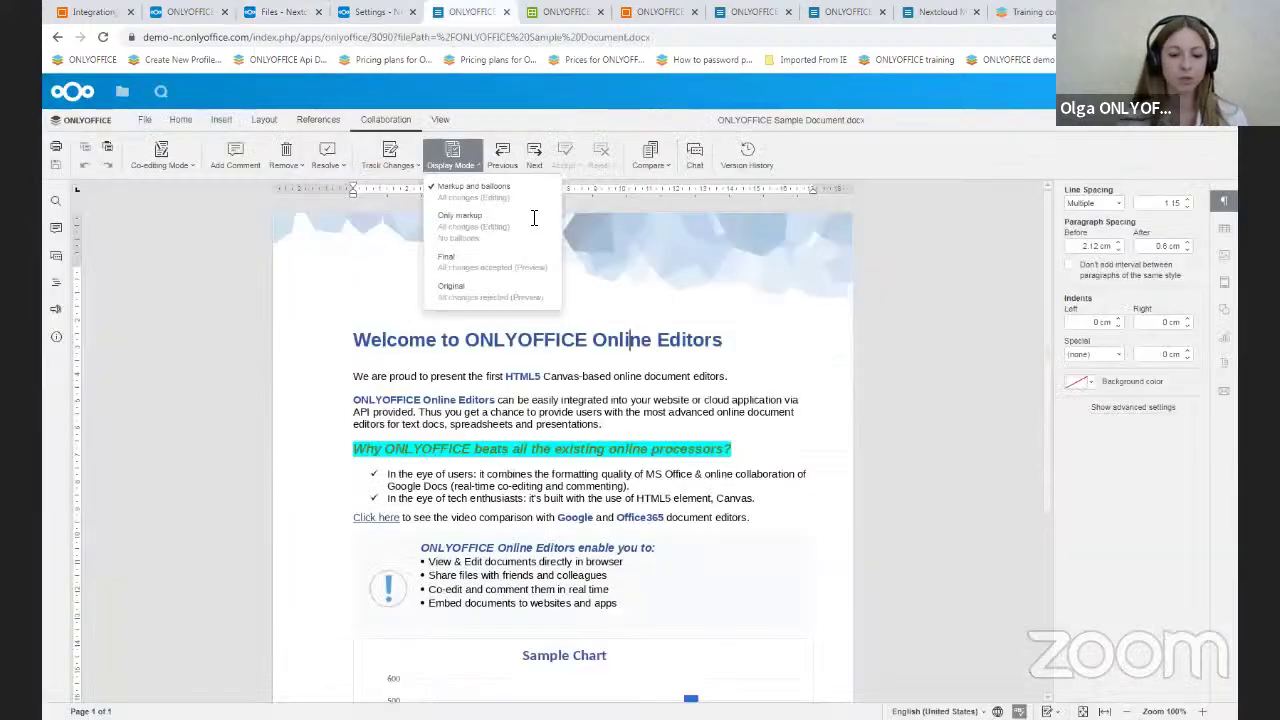
- Preview the 06/08/2022 2:13:58 PM version in Version History, then close the history
click(534, 218)
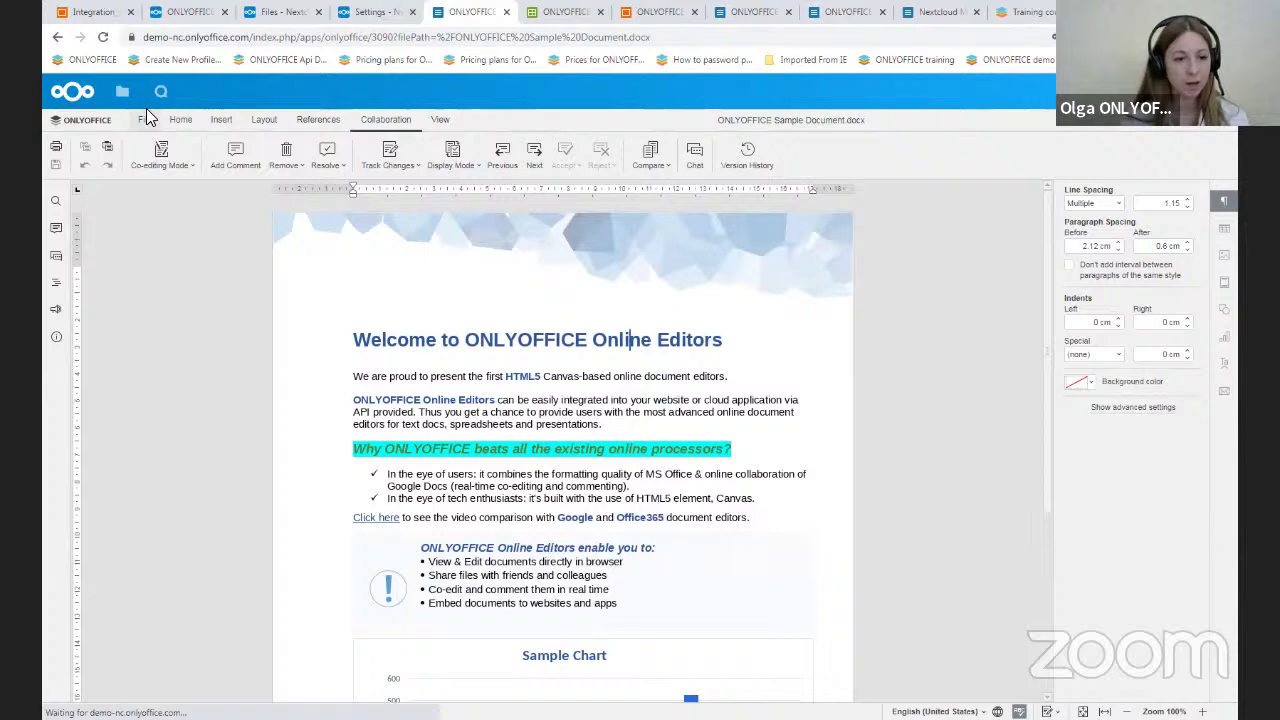
click(145, 112)
click(110, 362)
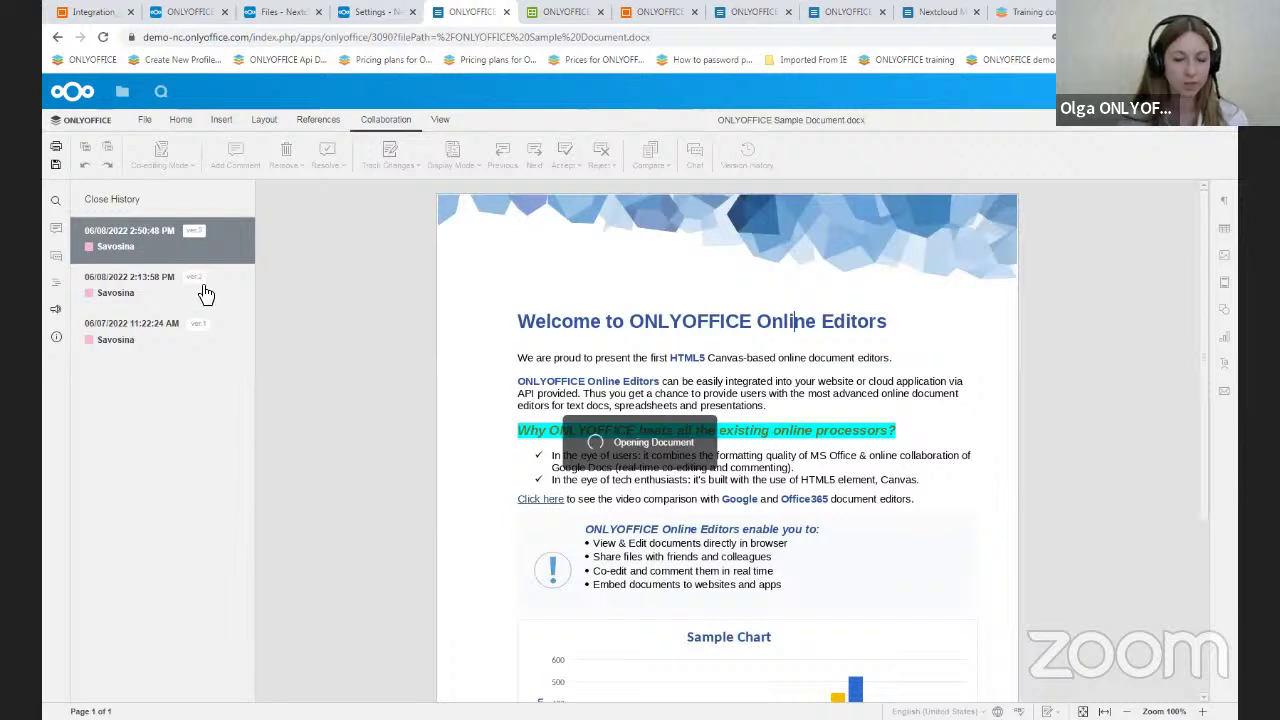
click(155, 305)
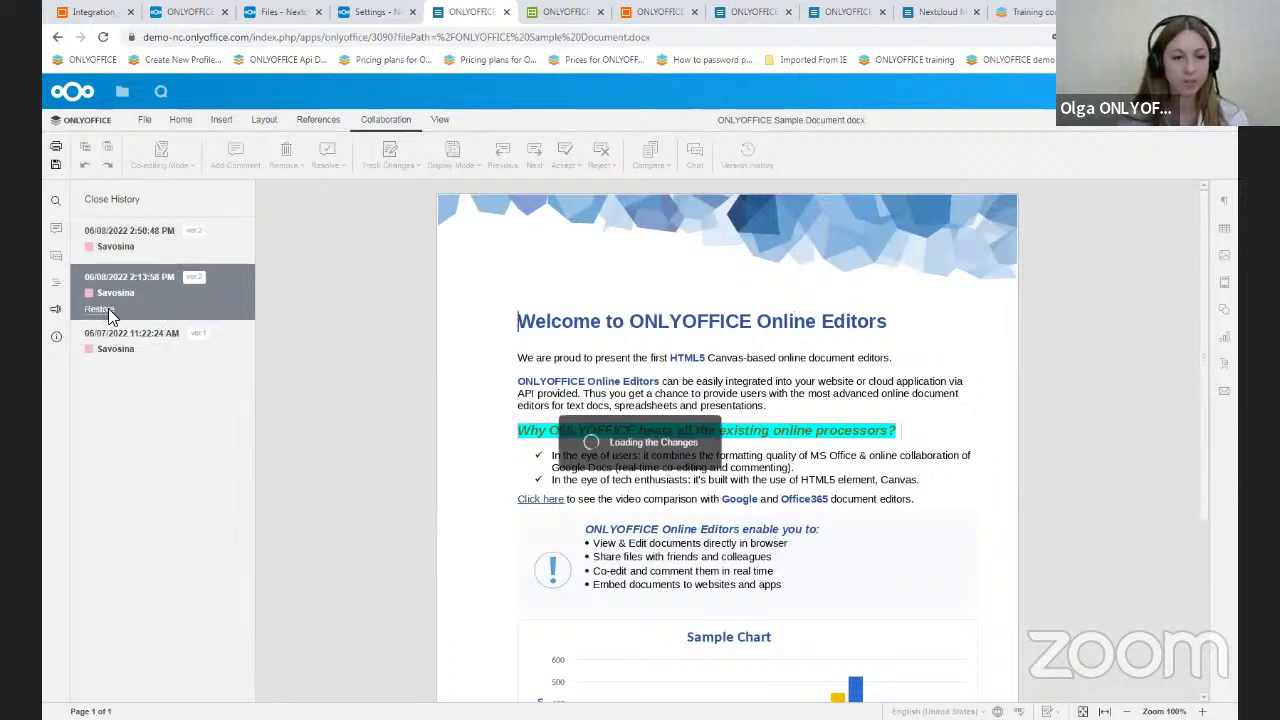
click(124, 208)
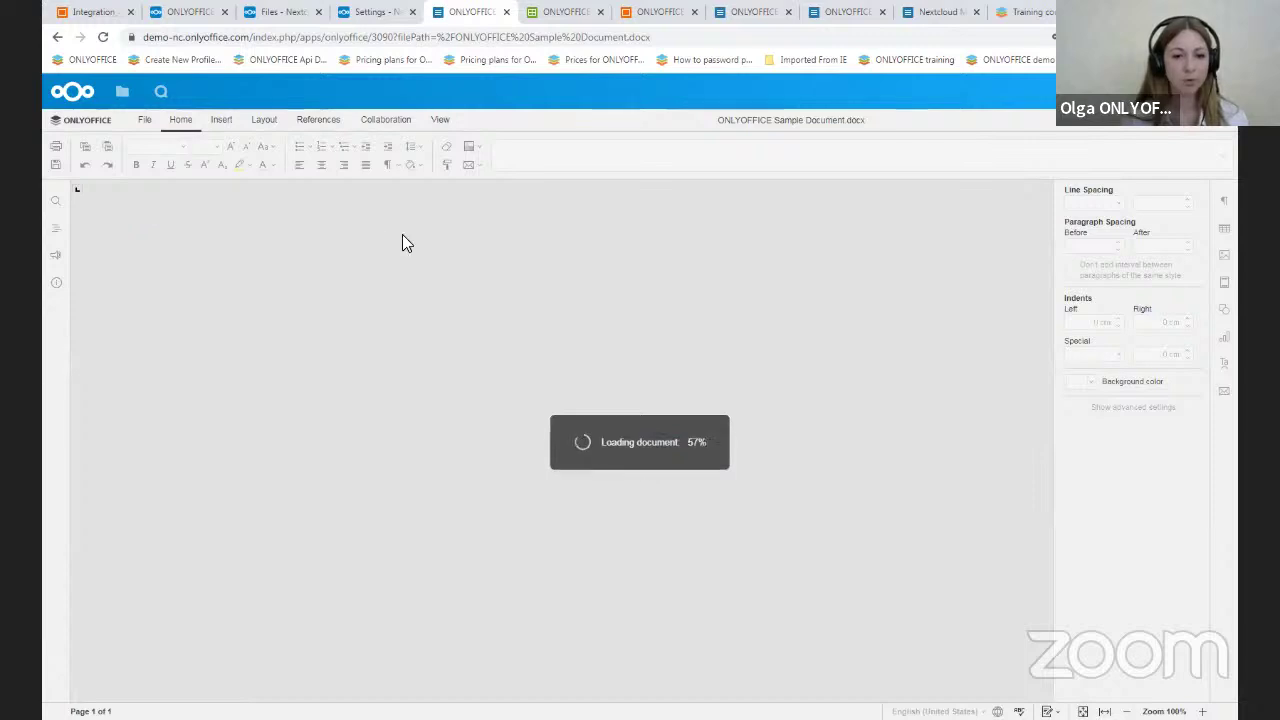
- Inspect the Collaboration tab's Compare options and Advanced Settings' Track Changes display choices, leaving them unchanged
click(390, 121)
click(652, 163)
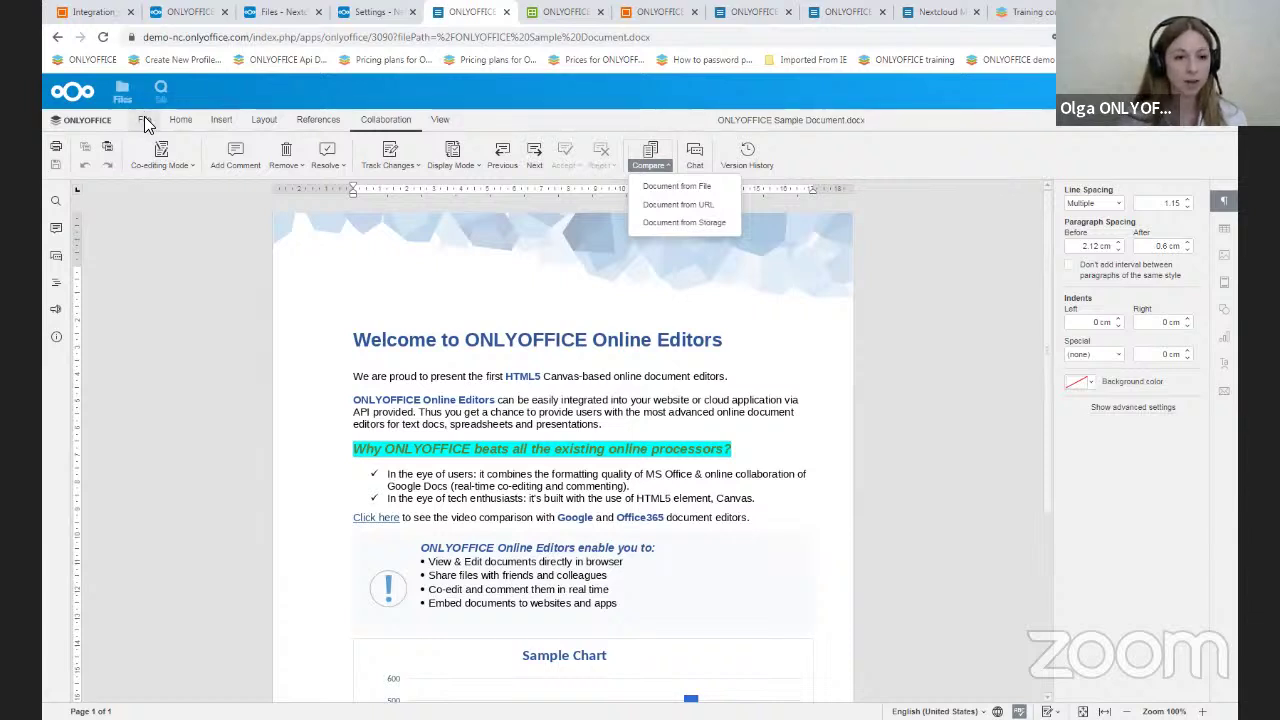
key(alt+f)
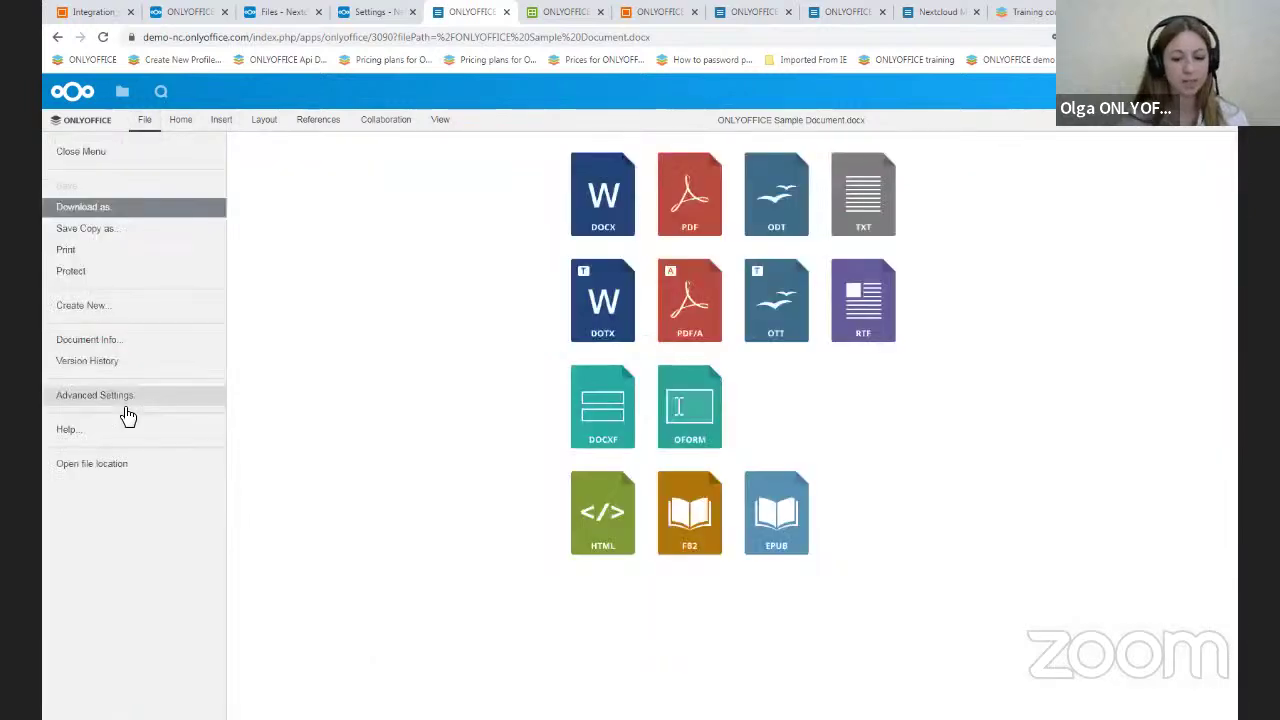
key(Return)
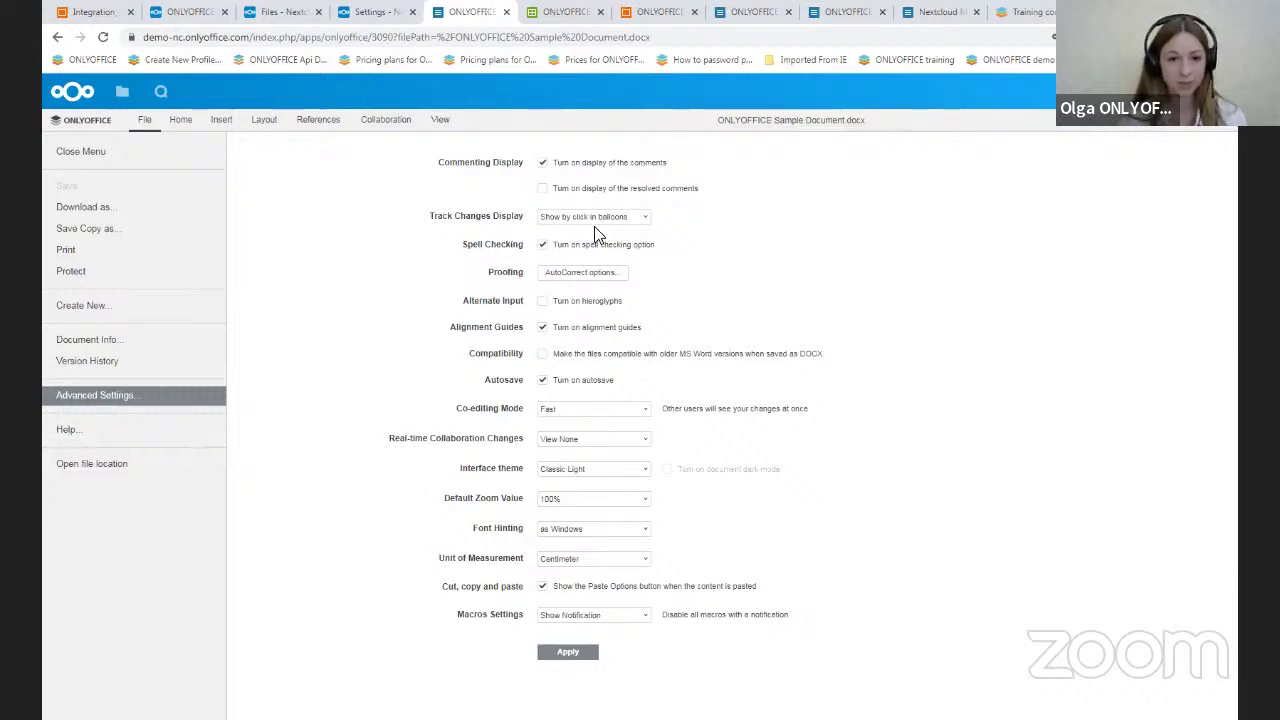
click(627, 223)
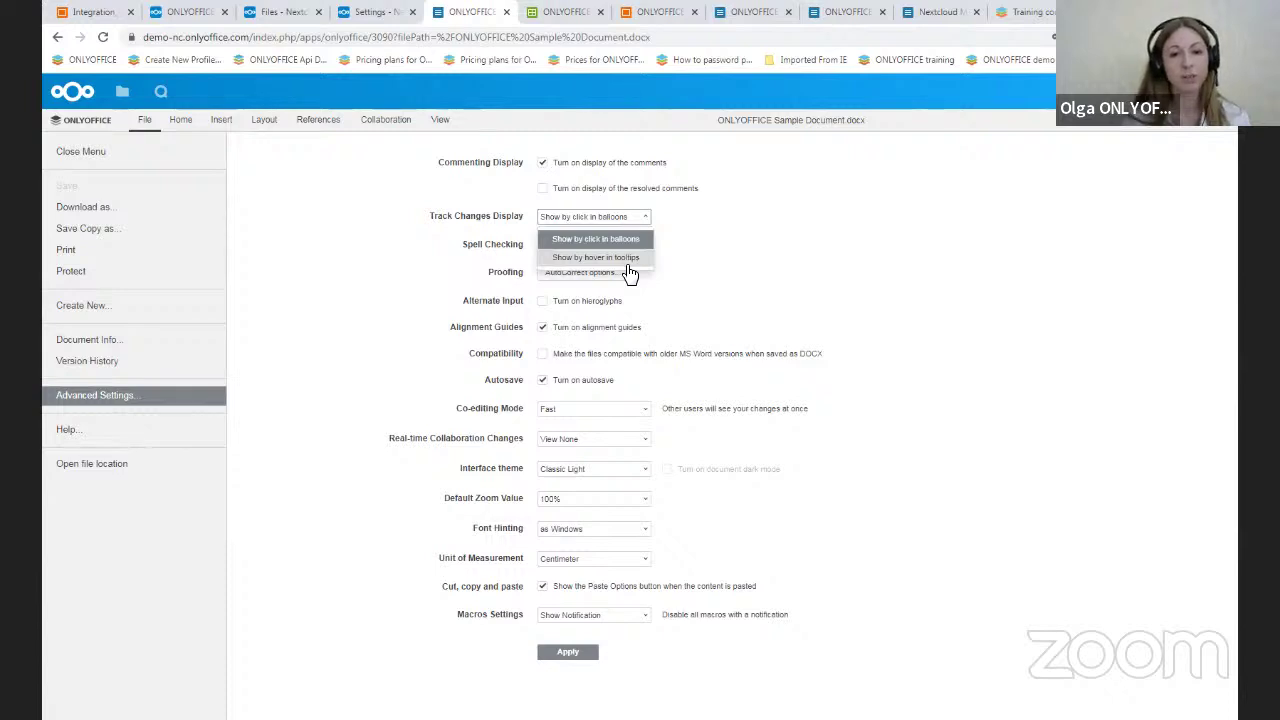
click(728, 256)
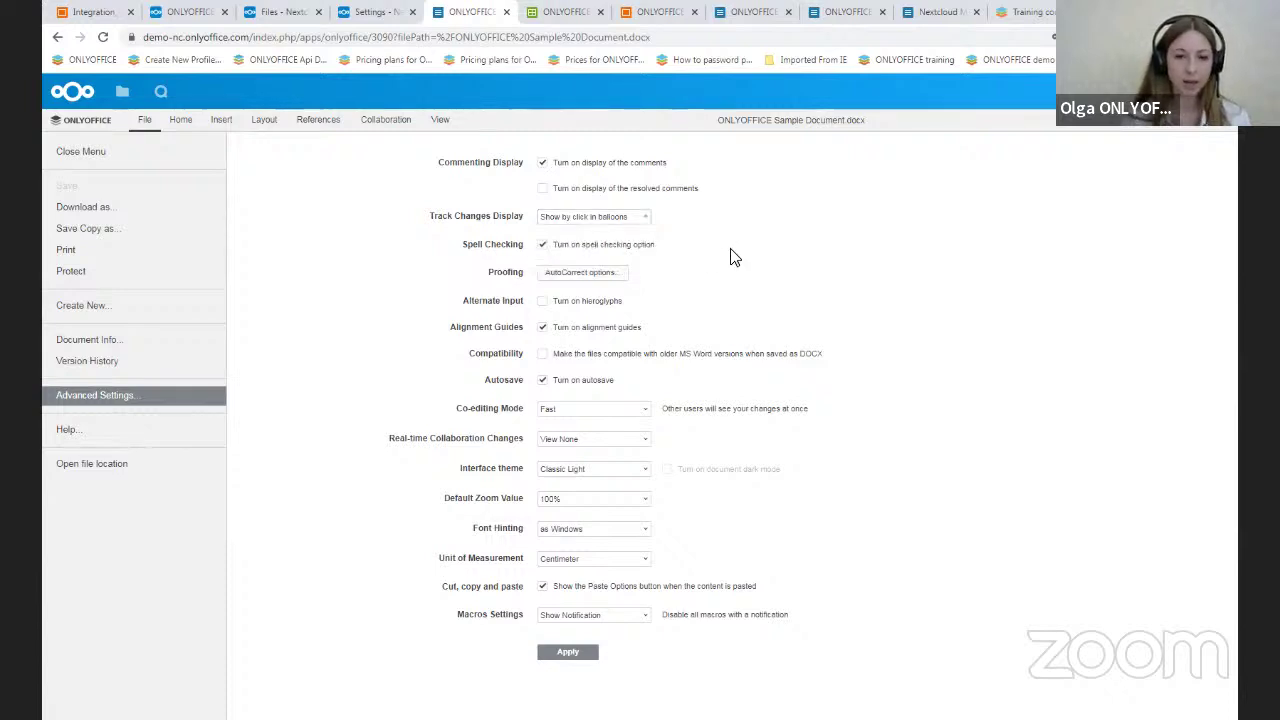
- Switch to Sample Spreadsheets.xlsx, view its File > Print preview, and return to the Home tab
click(553, 10)
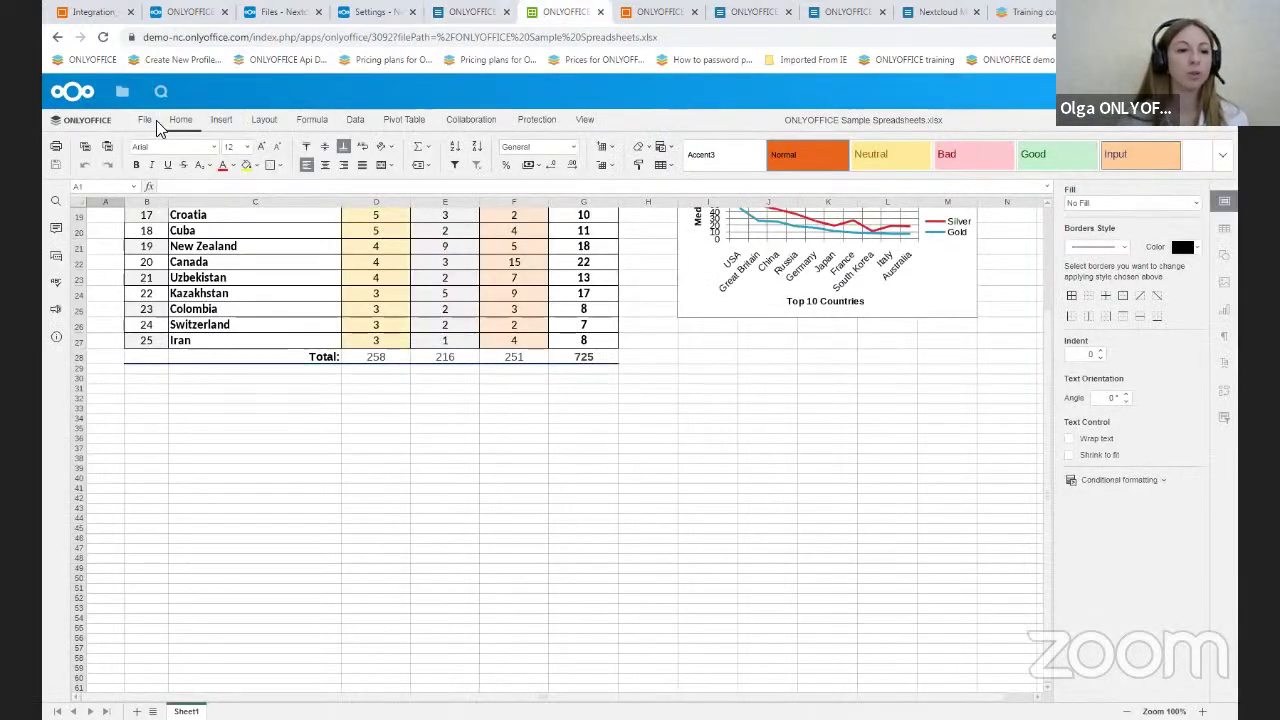
click(144, 124)
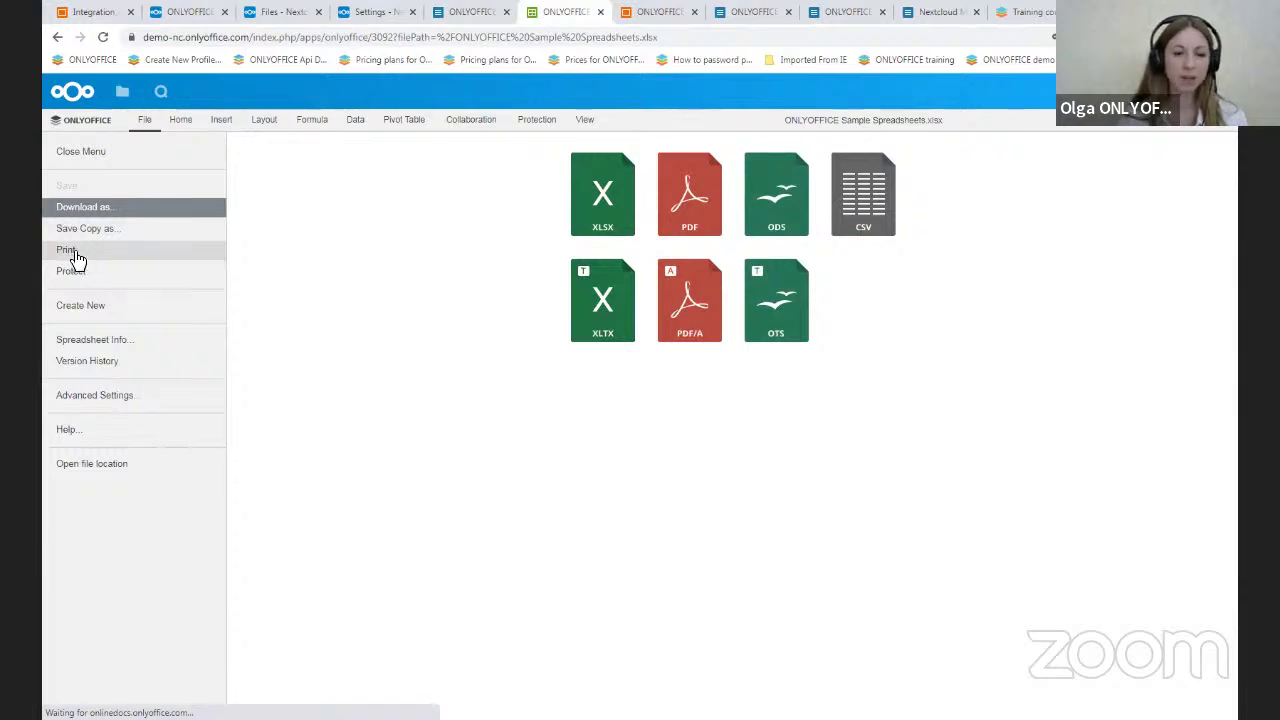
click(104, 258)
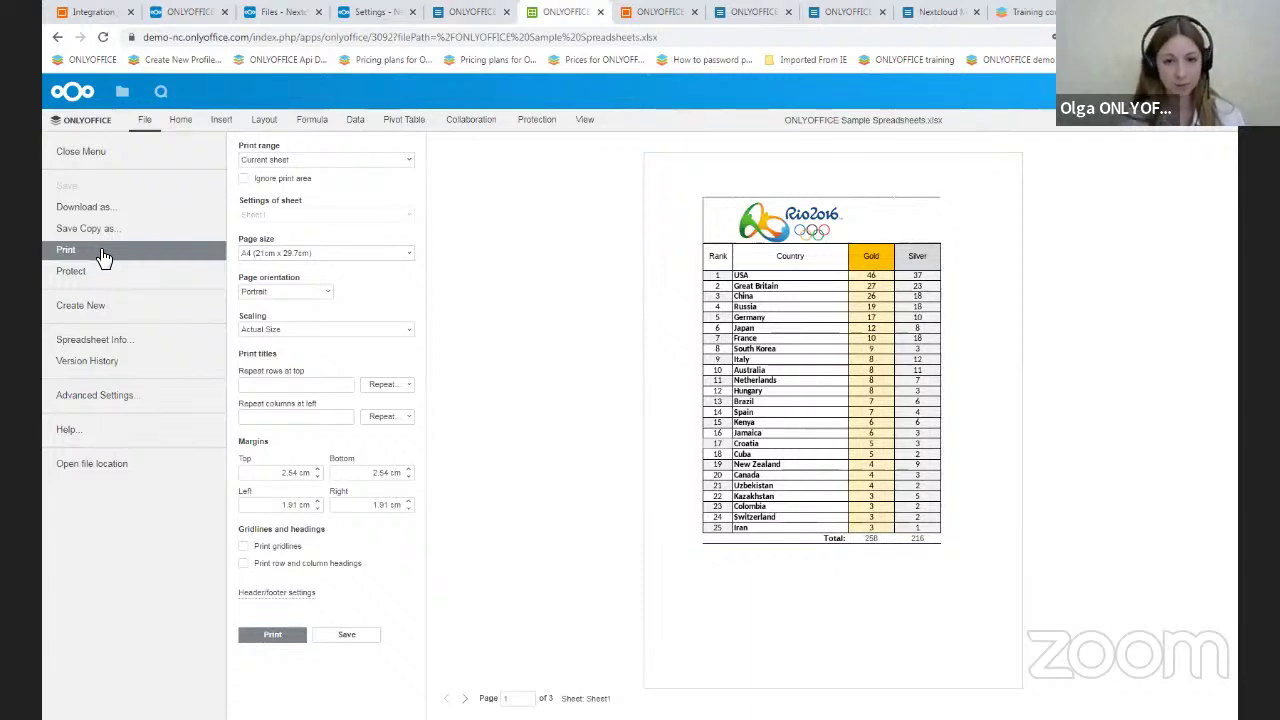
click(193, 119)
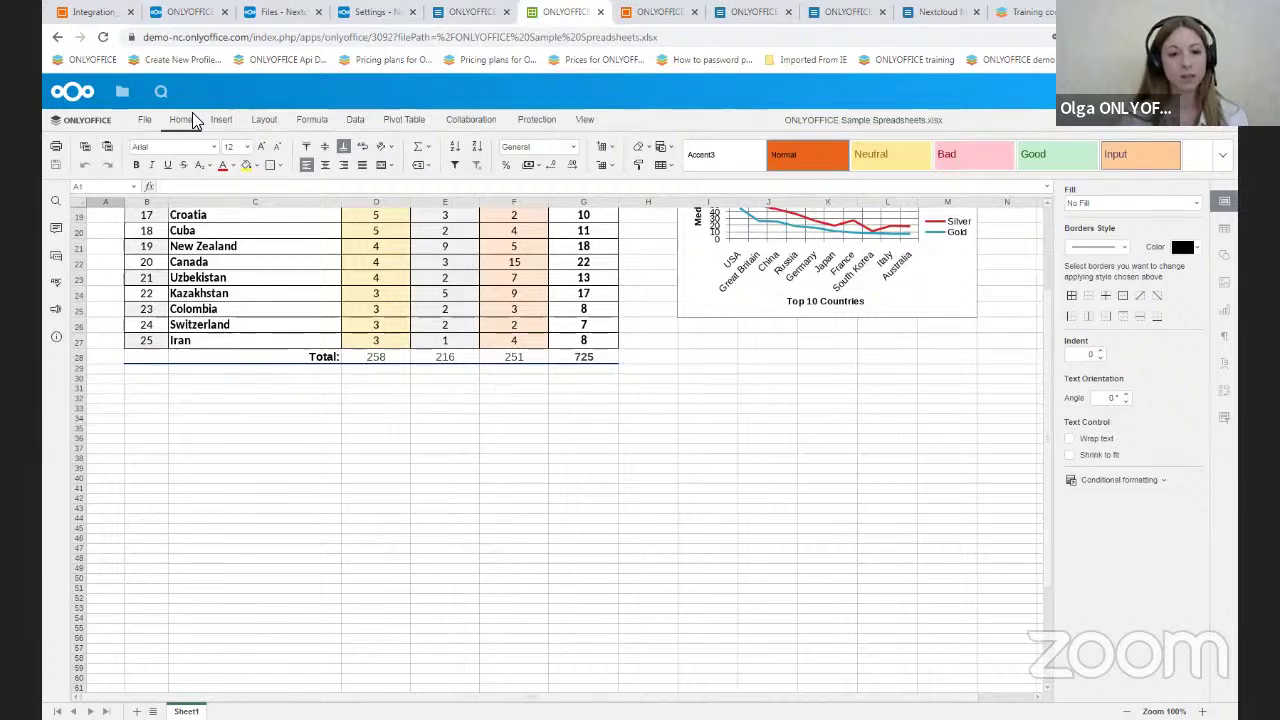
click(578, 121)
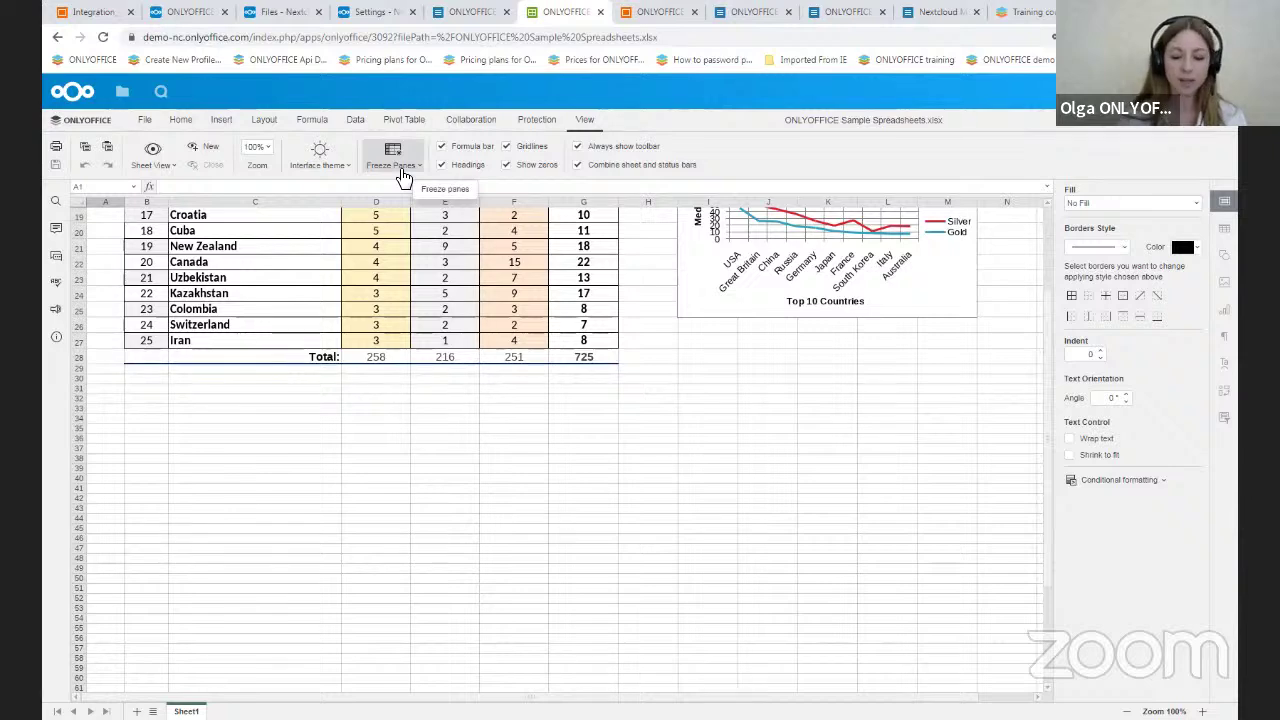
click(180, 120)
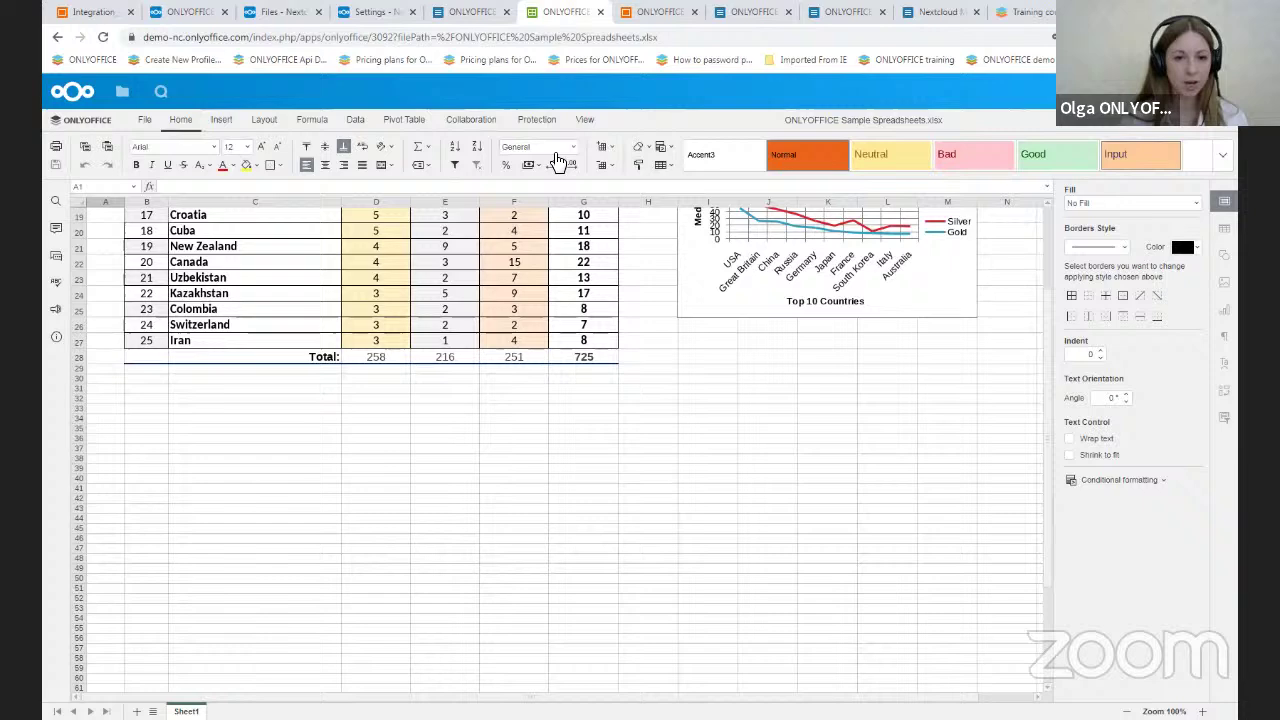
click(571, 147)
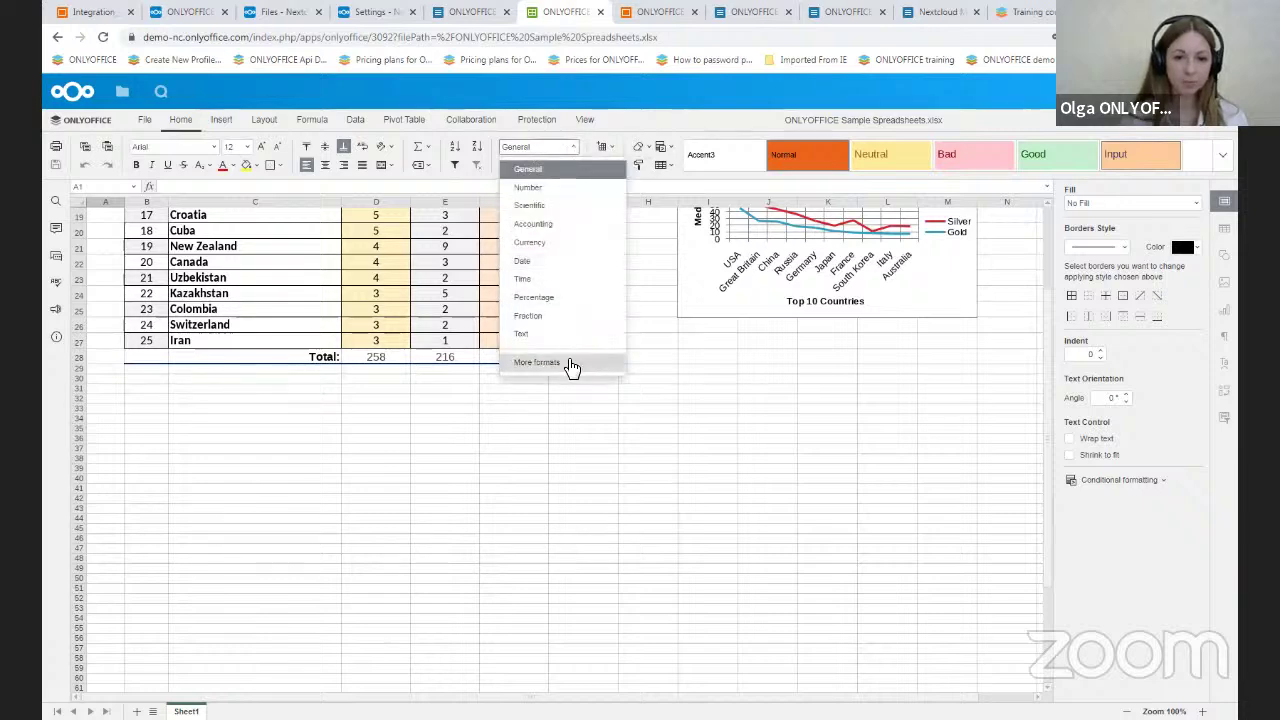
click(612, 362)
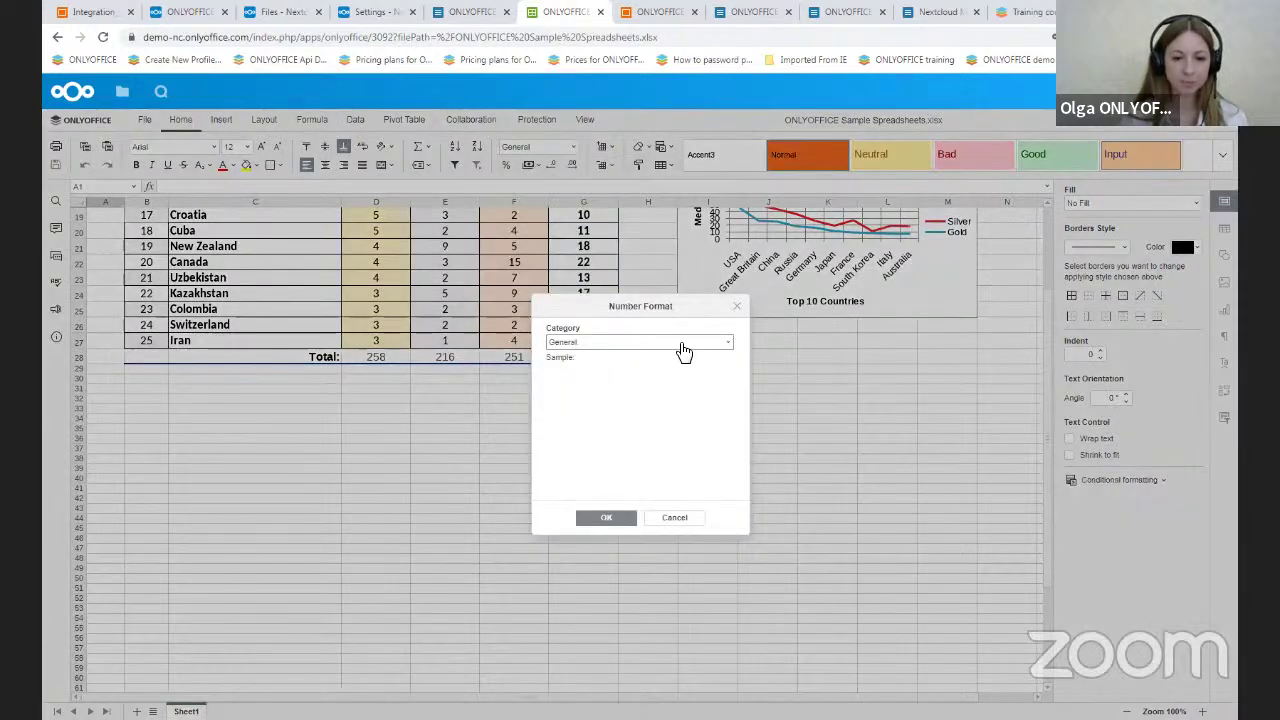
click(682, 345)
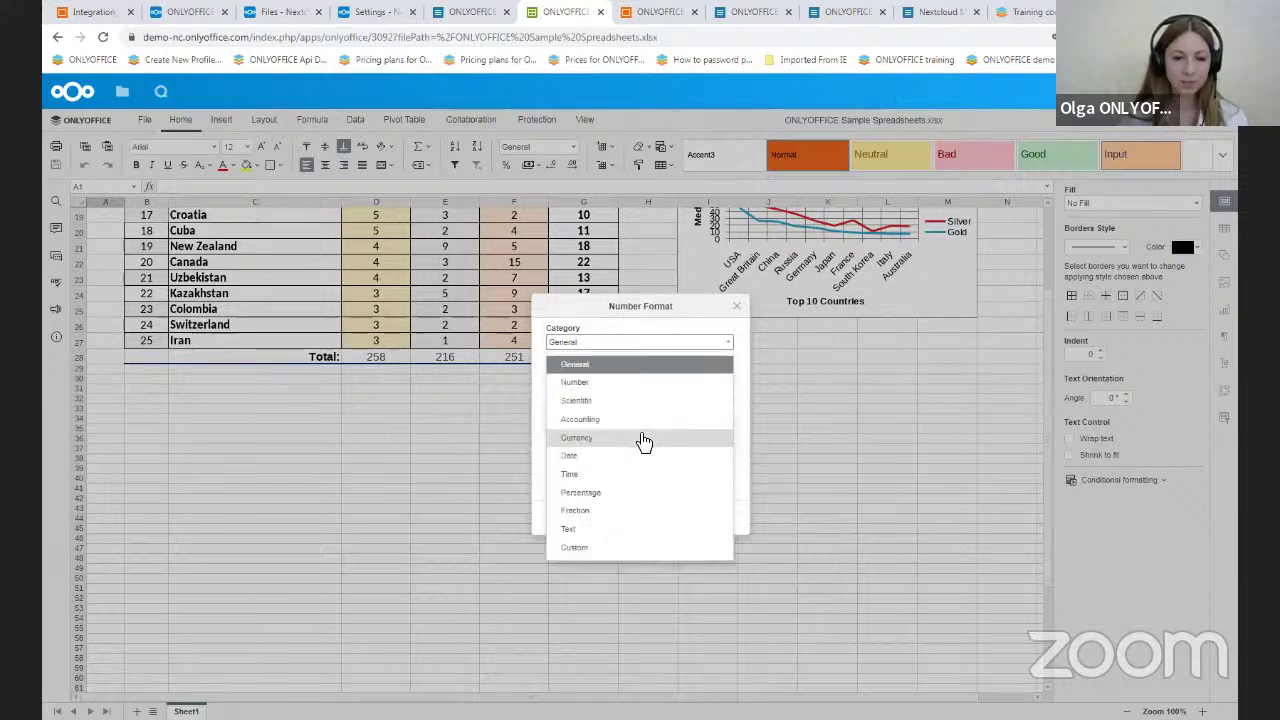
click(640, 440)
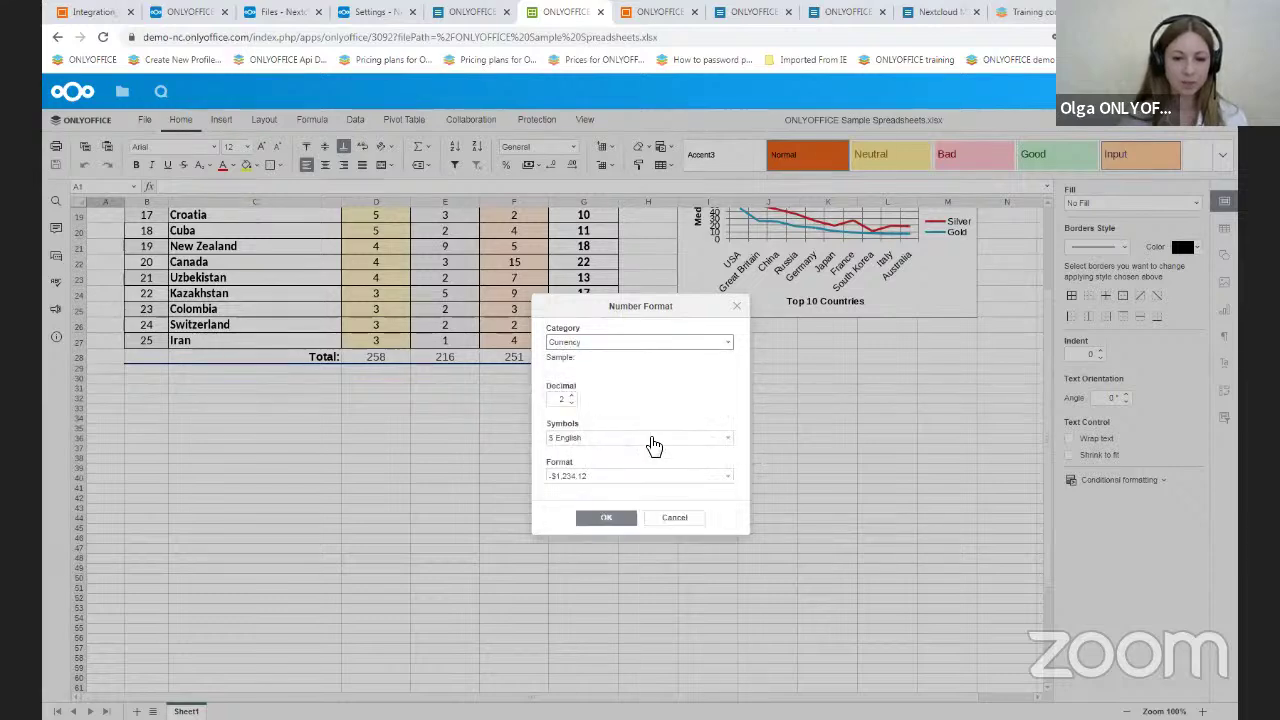
click(651, 445)
scroll(651, 487, down, 5)
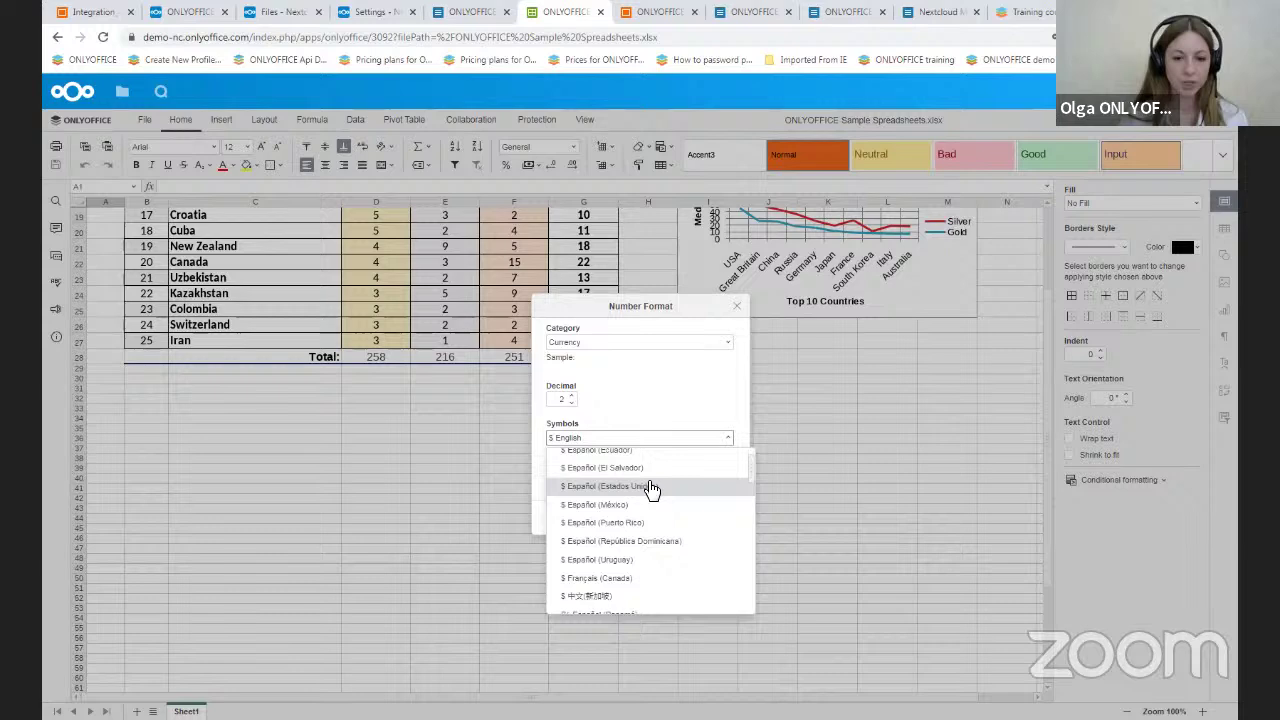
scroll(651, 487, down, 5)
scroll(651, 487, down, 5)
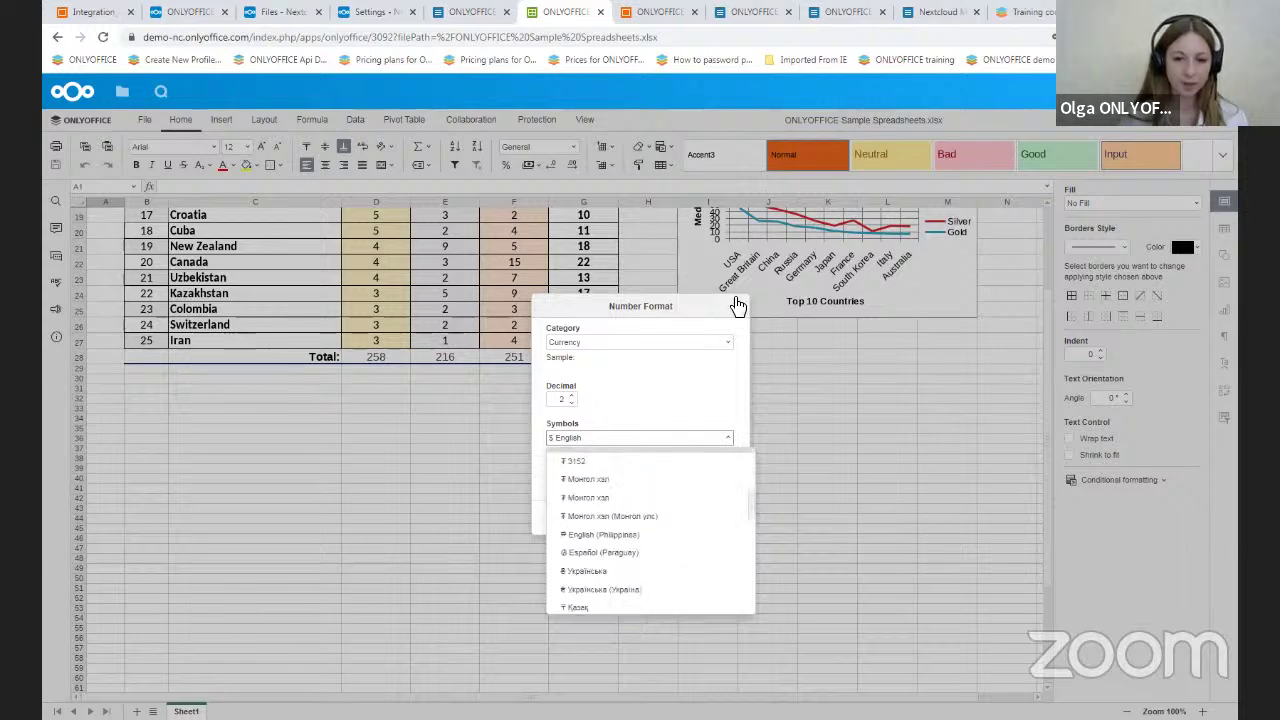
key(Escape)
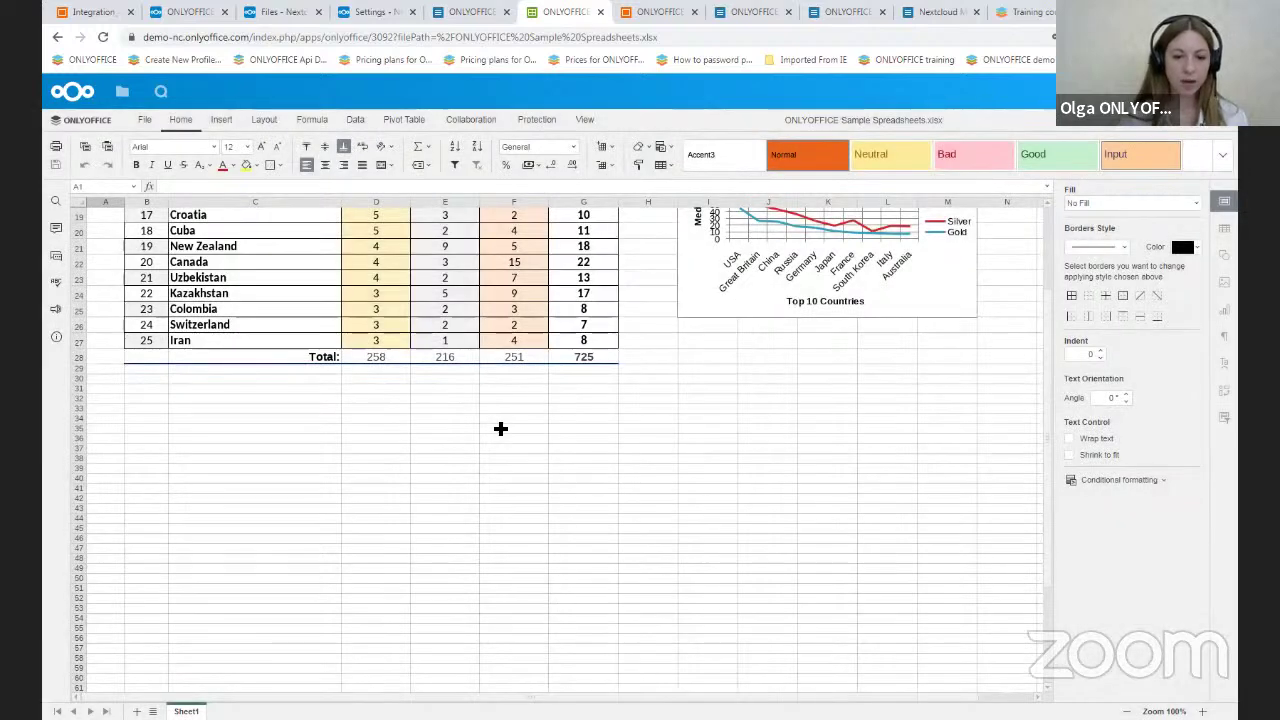
- Type =s in cell F35 to list functions starting with S, such as SEARCH
click(500, 428)
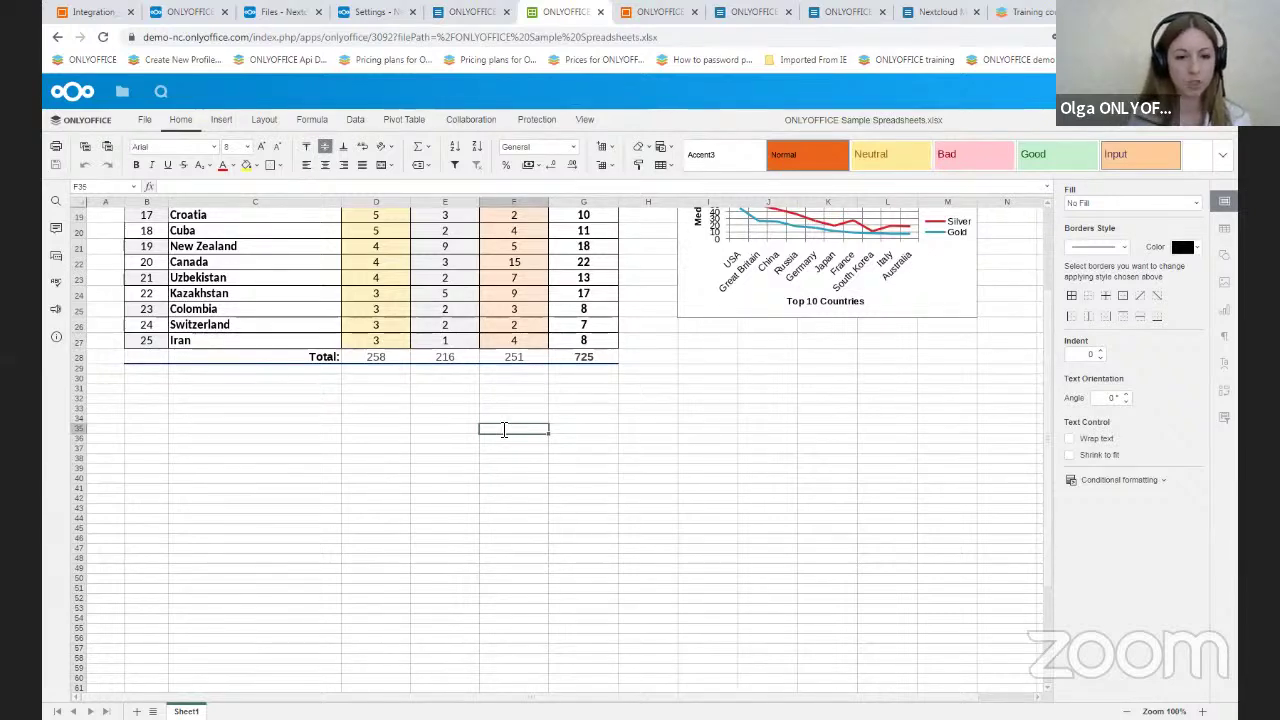
text(=s)
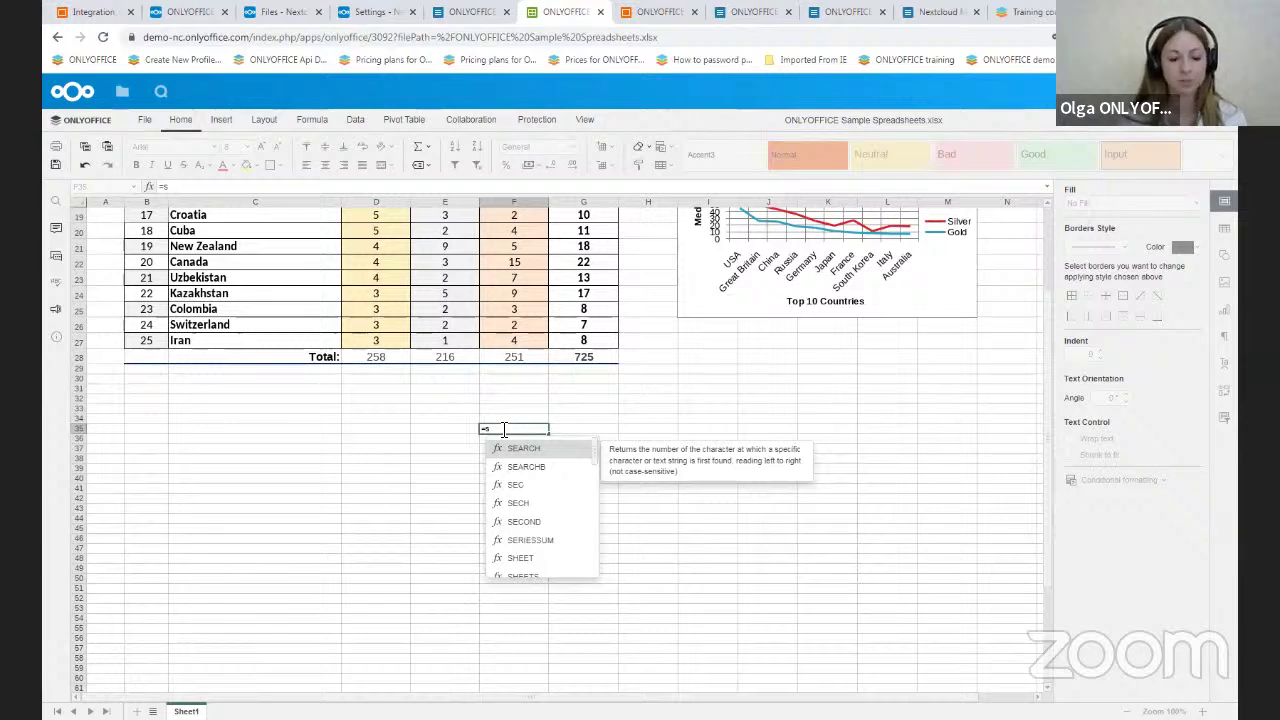
- Switch to Sample Presentation.pptx and view its Animation, then Transitions options
click(667, 10)
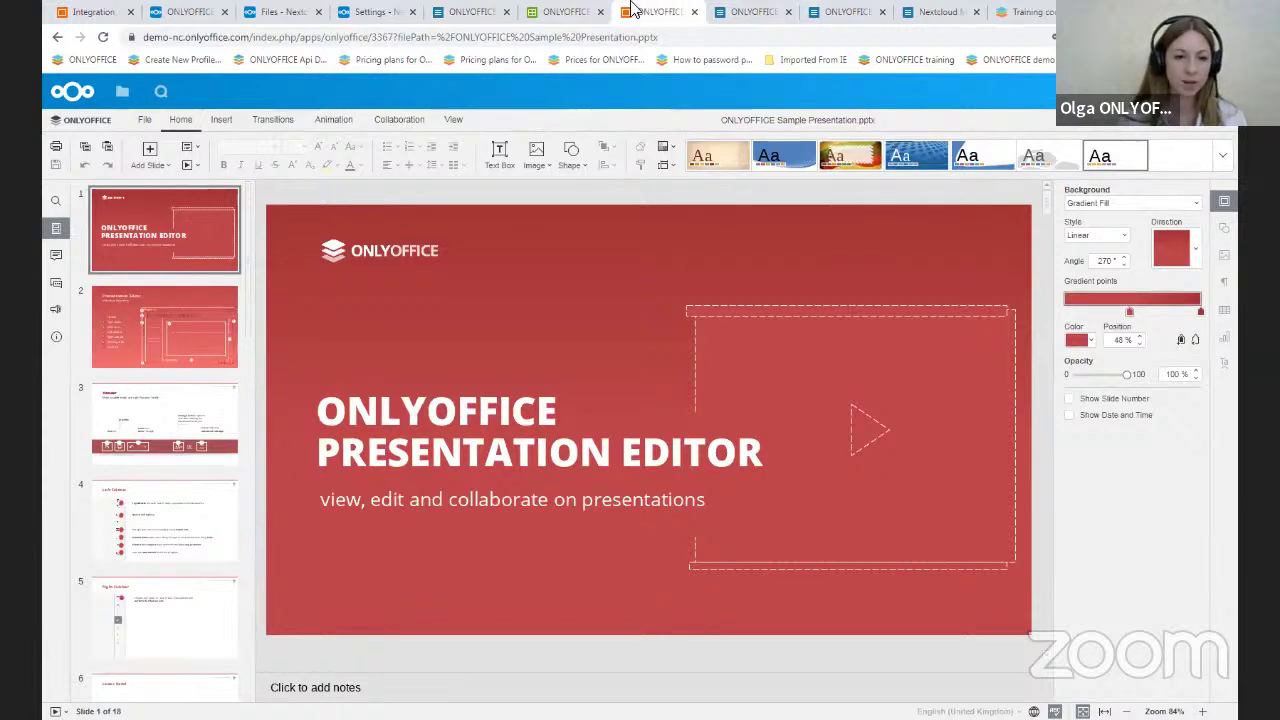
click(320, 119)
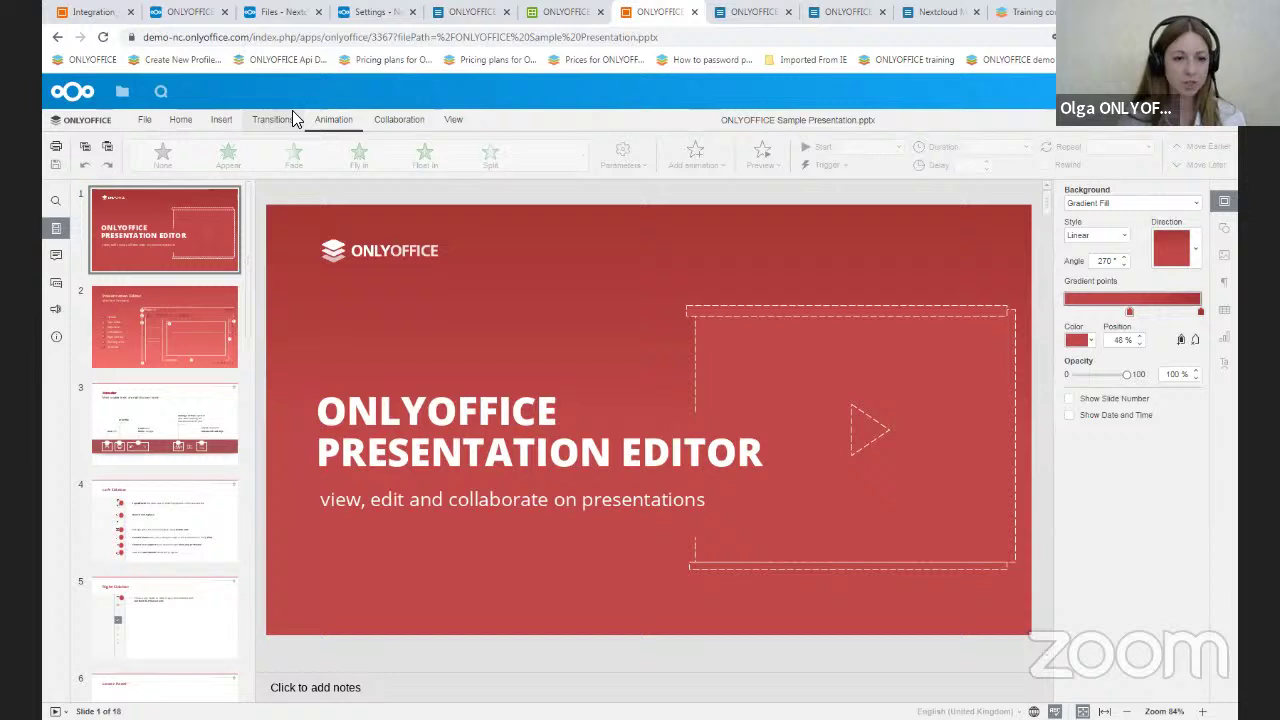
click(292, 116)
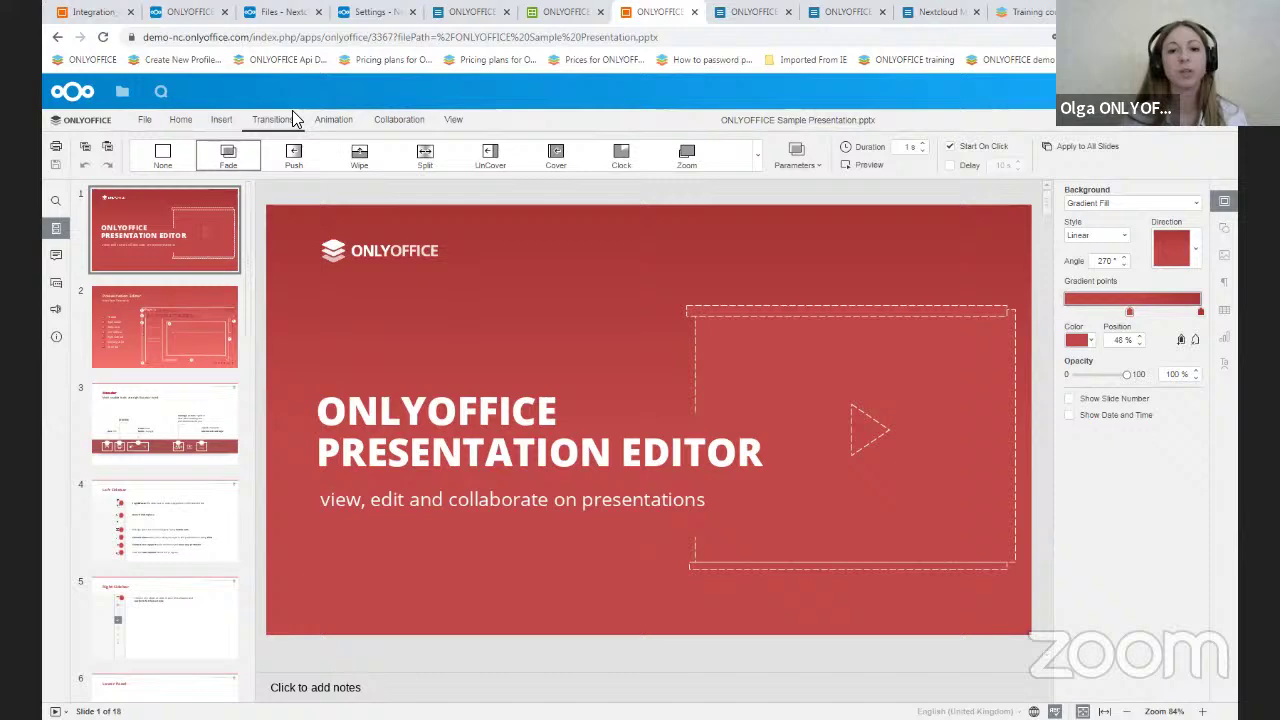
- Begin a New form template from the Files + menu, then cancel the Create new Form template dialog
click(308, 10)
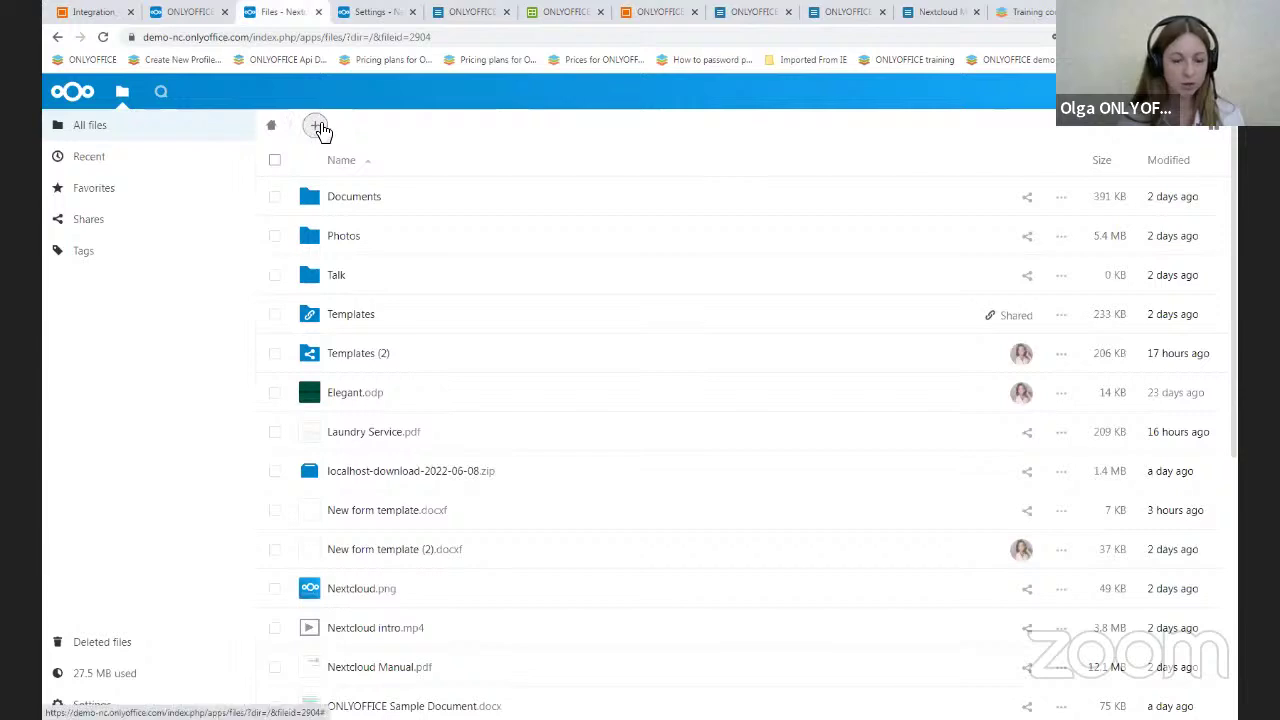
click(316, 126)
click(372, 316)
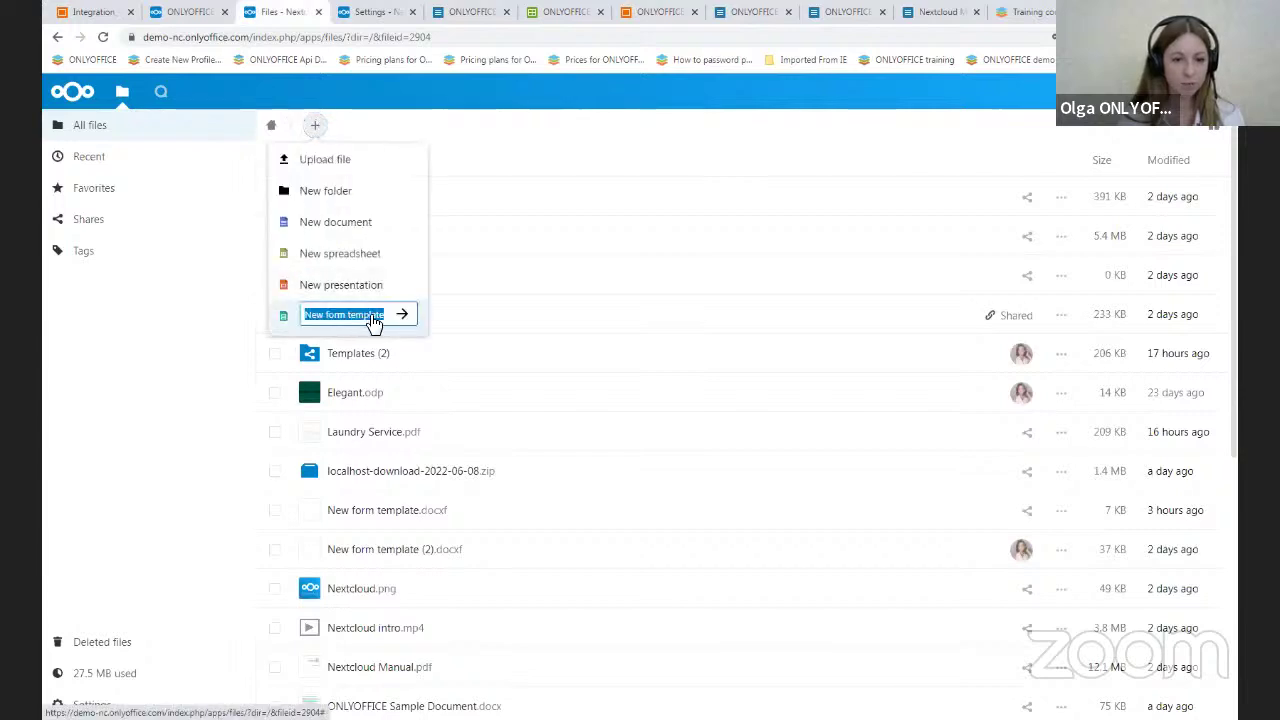
click(401, 314)
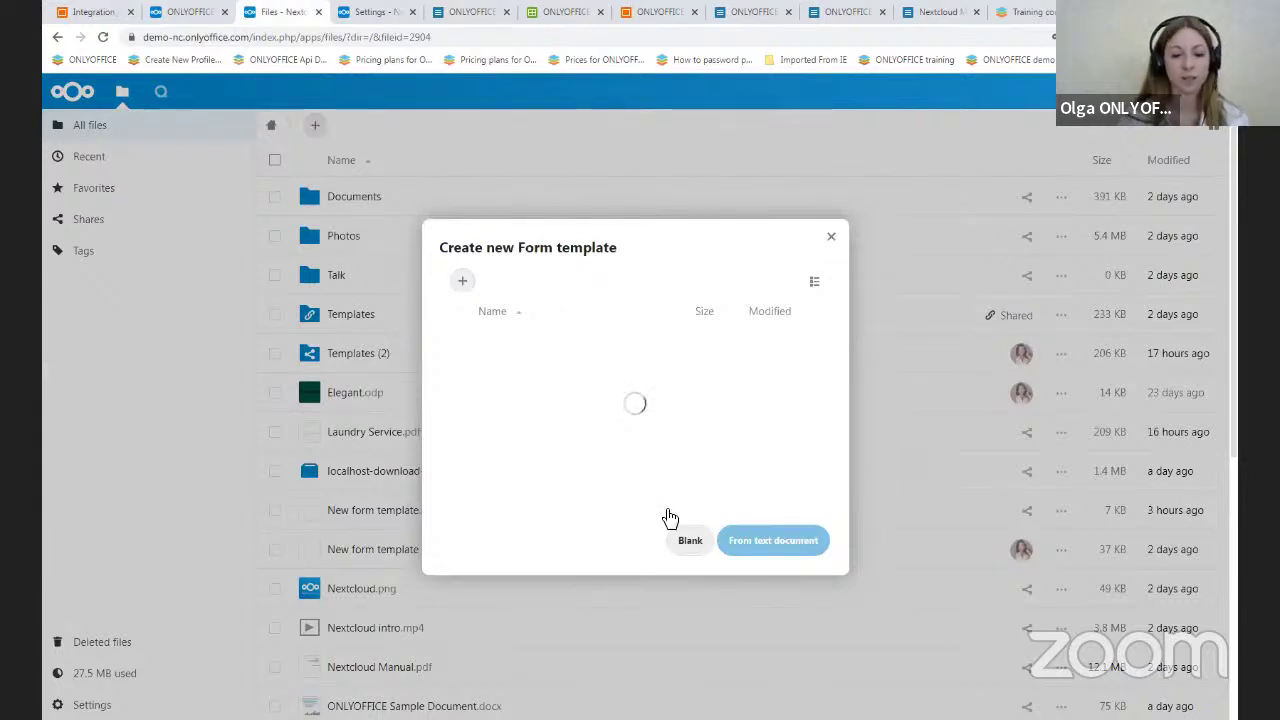
click(834, 237)
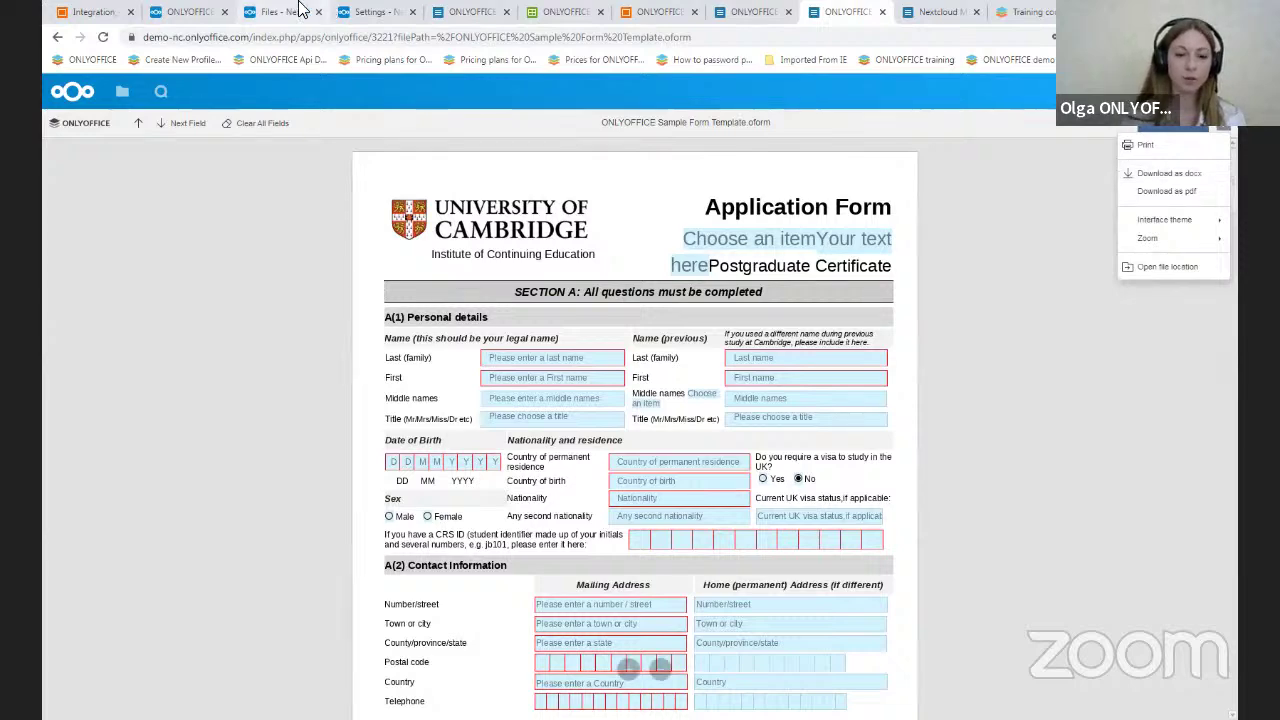
click(300, 10)
scroll(985, 579, down, 3)
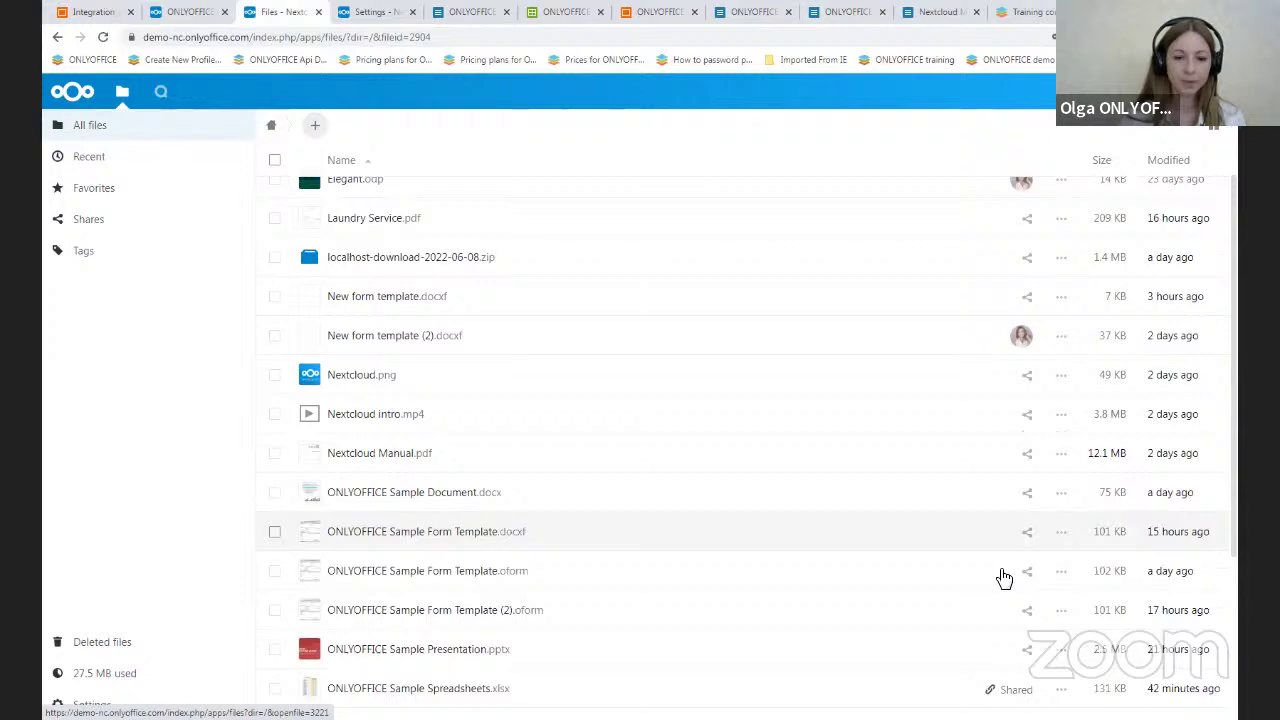
click(1055, 572)
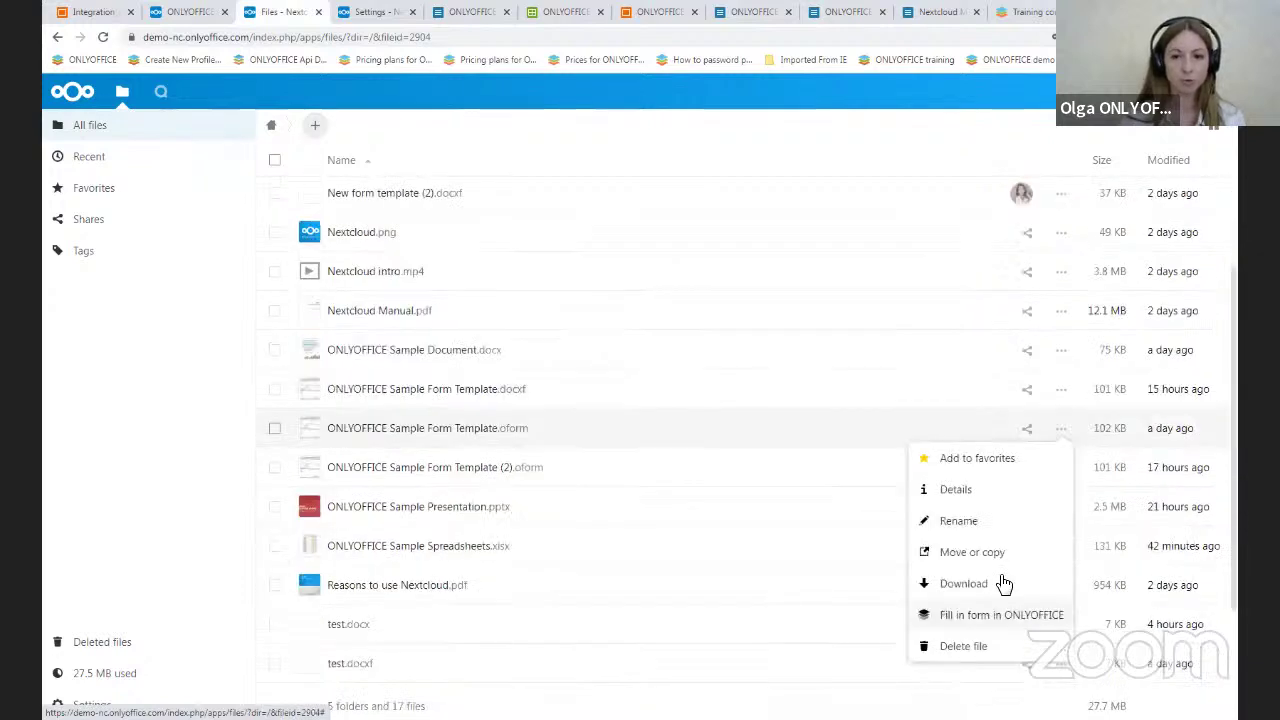
click(825, 11)
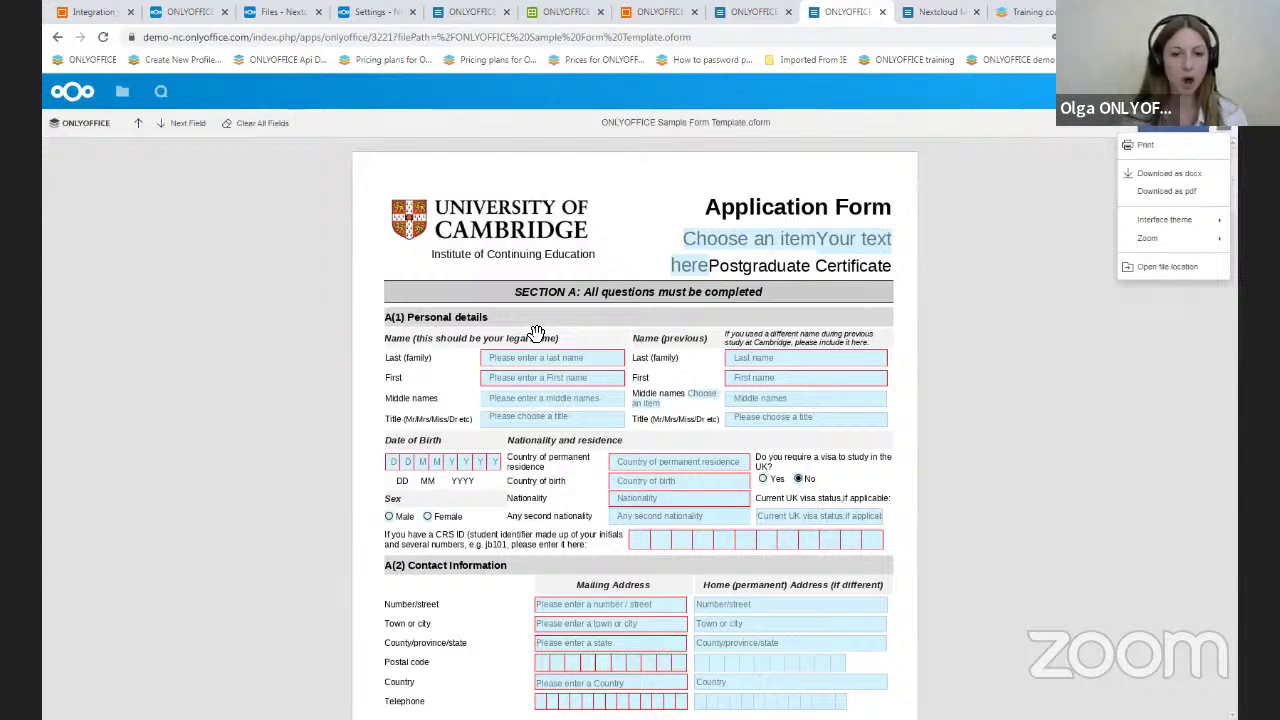
- View the .docxf form template with its Forms toolbar, then go back to the Files list
click(748, 10)
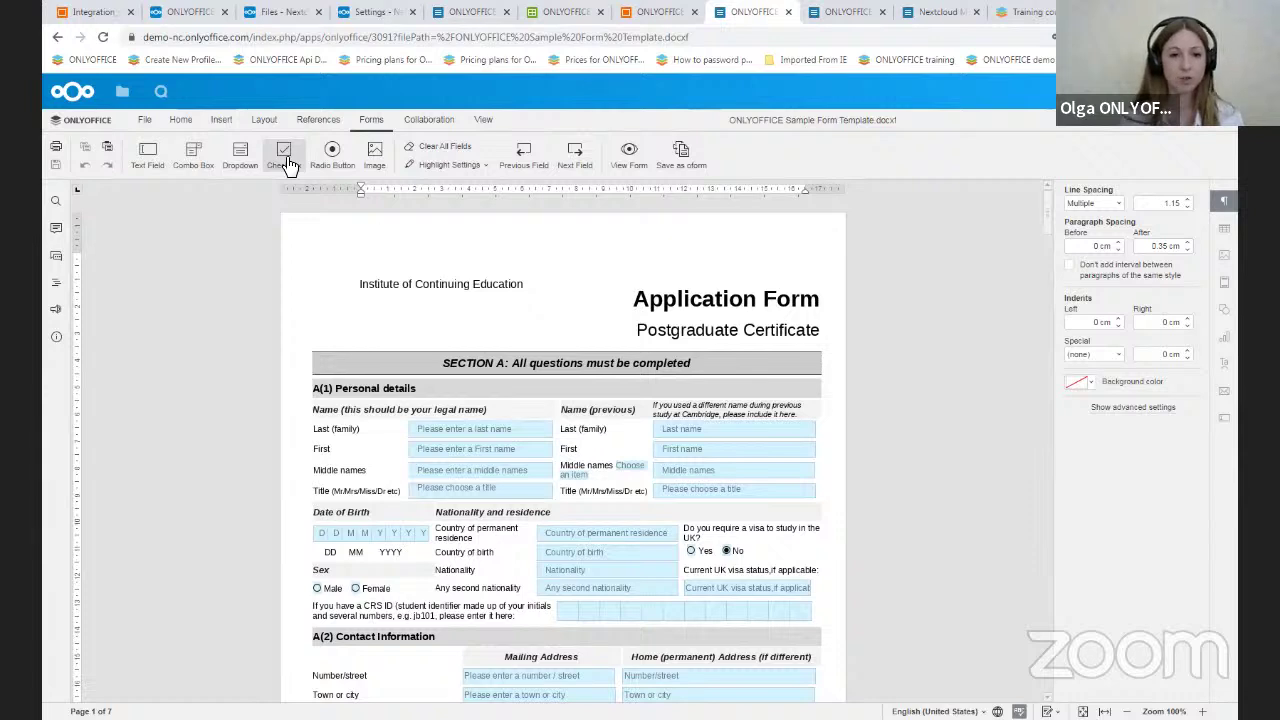
click(283, 11)
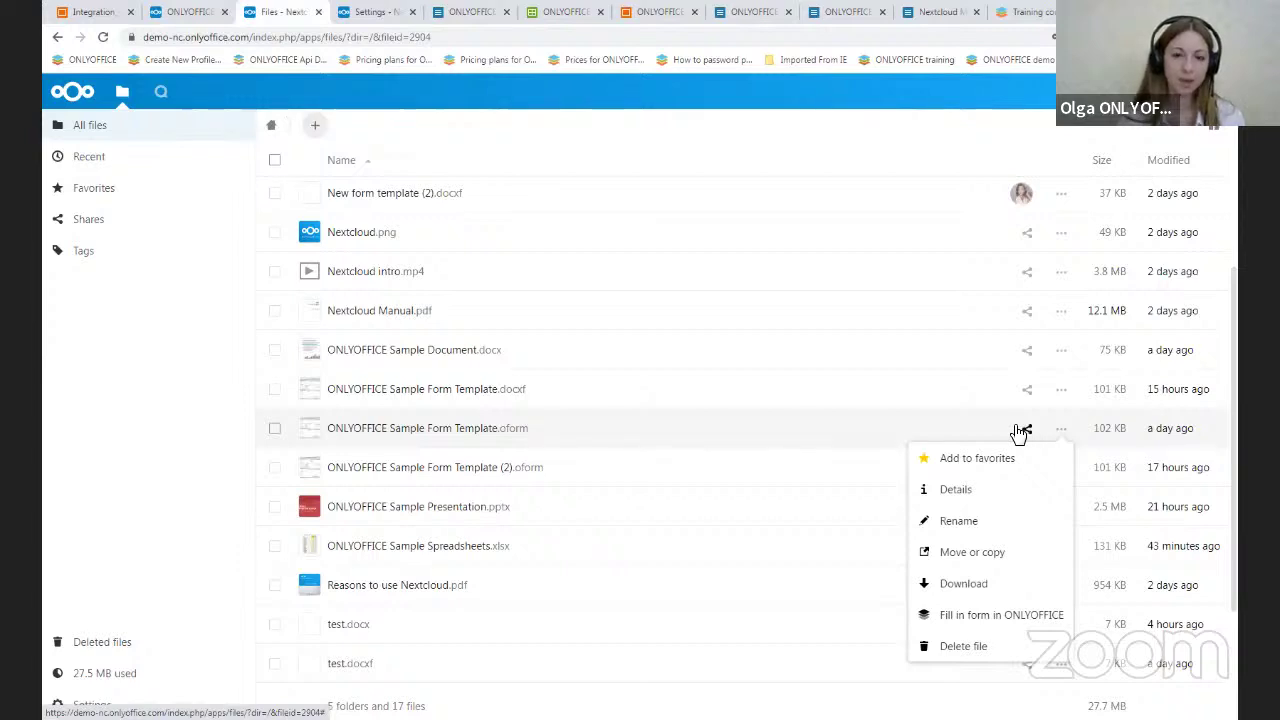
- Advance the webinar slides from Supported formats to the Nextcloud and Desktop editors login slide
click(125, 10)
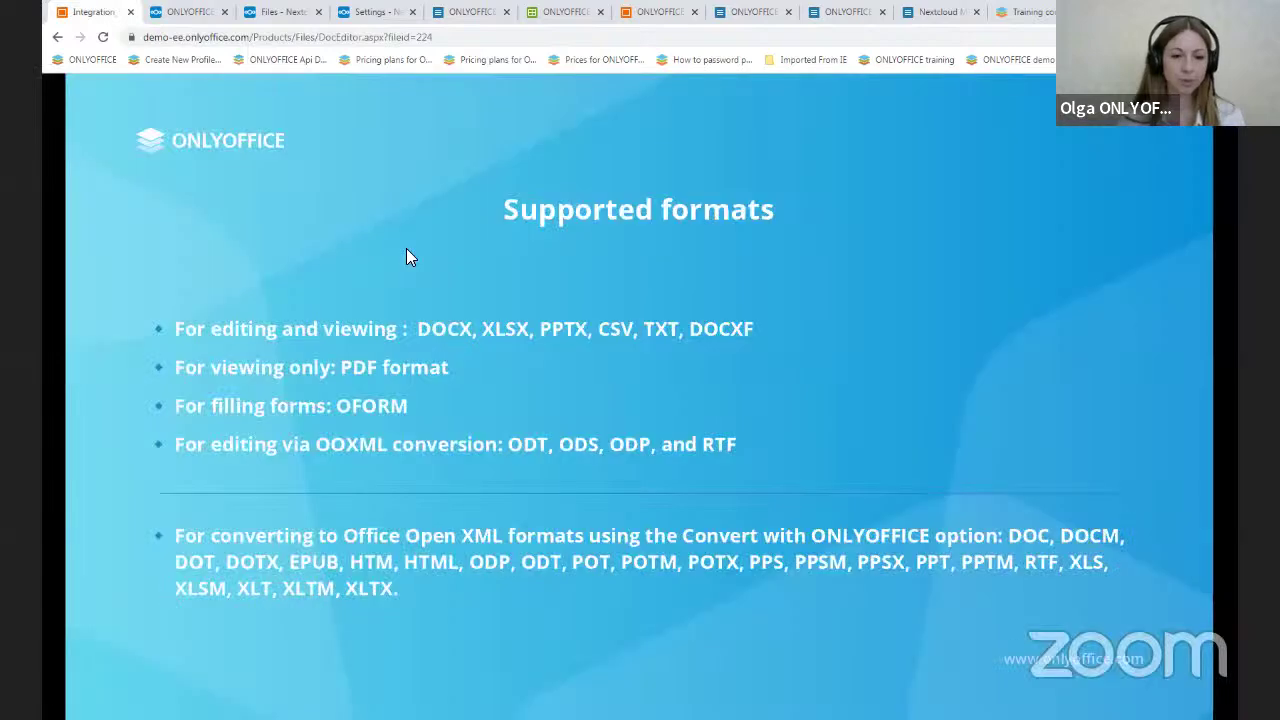
click(406, 258)
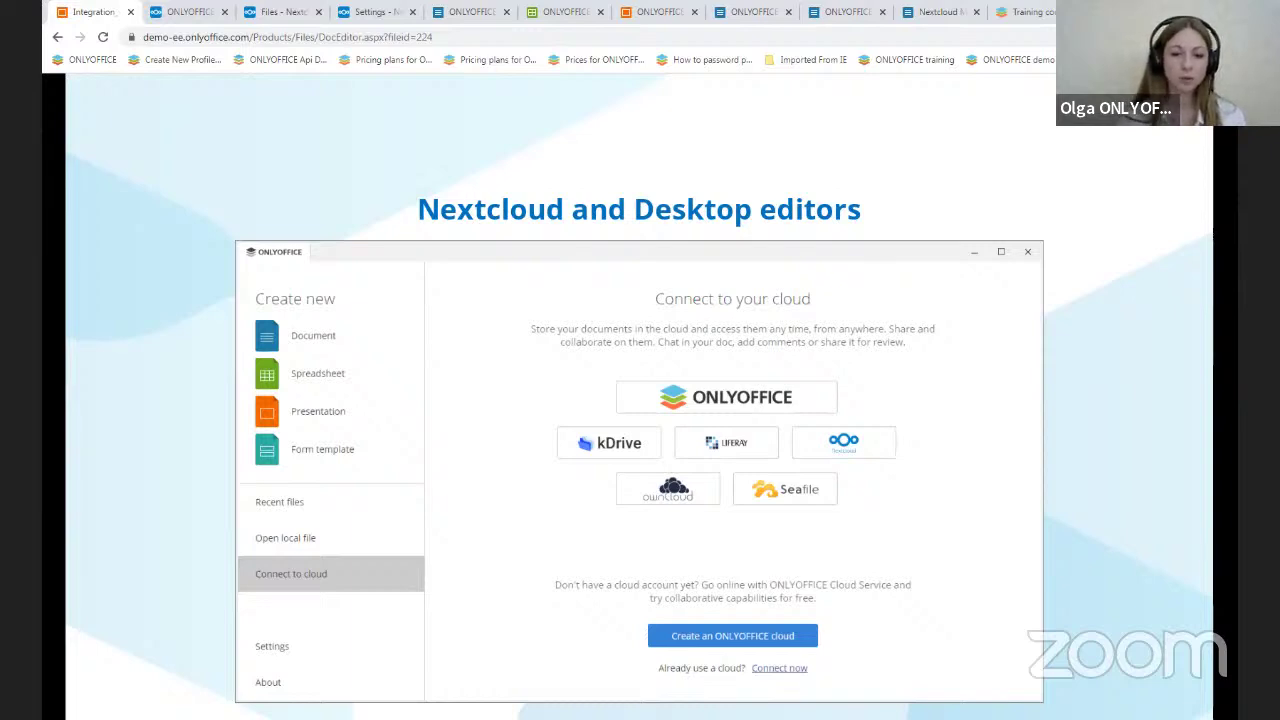
click(375, 506)
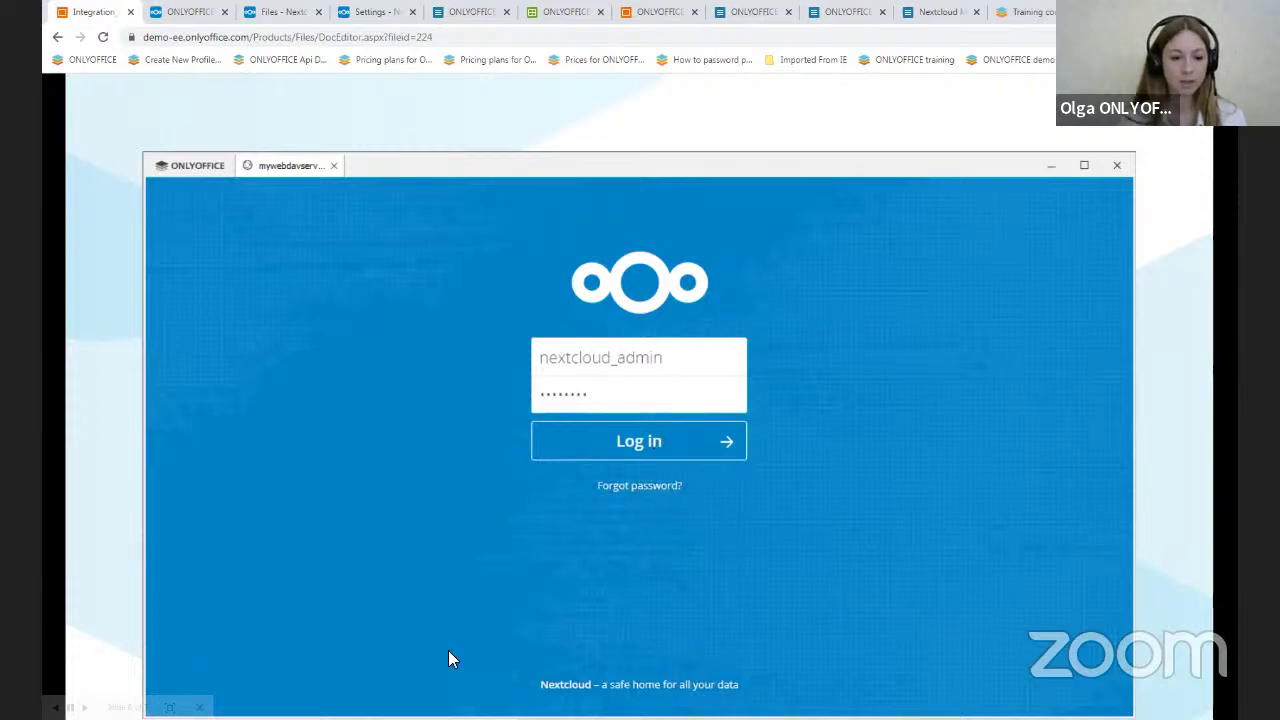
- Open demo-nc.onlyoffice.com under Connected clouds in the desktop app, then return to the slideshow
key(alt+Tab)
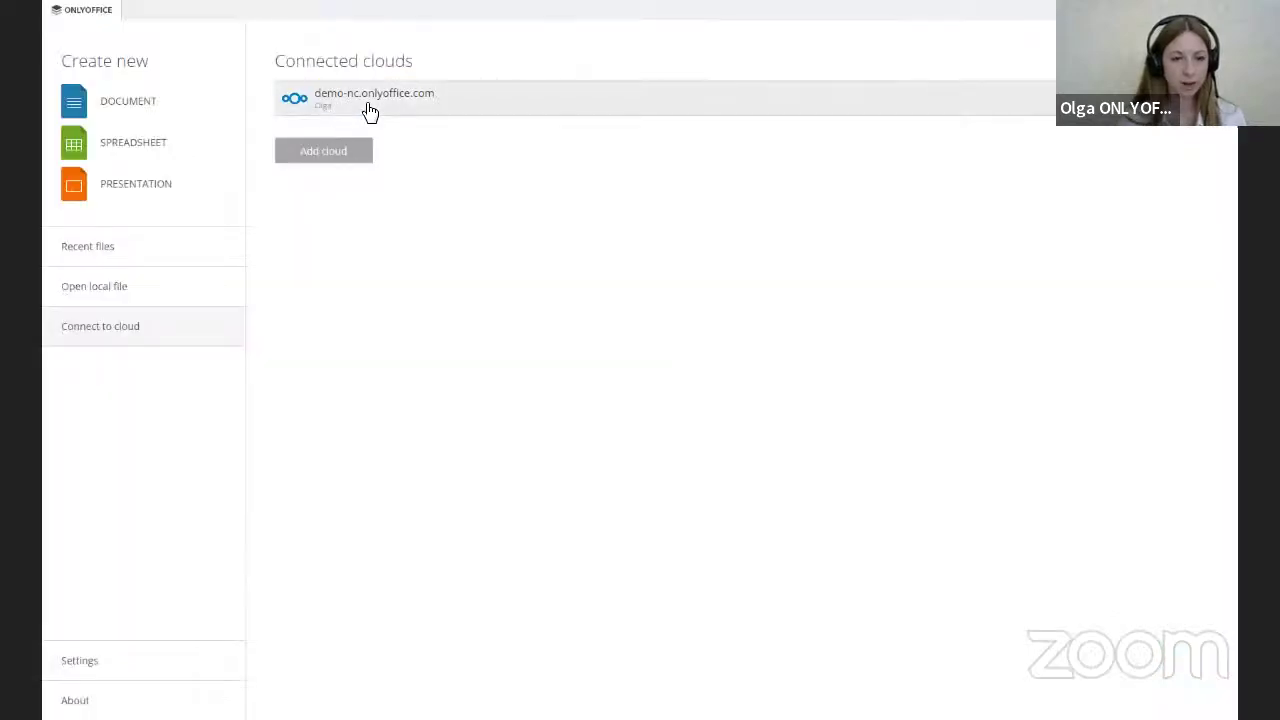
click(370, 110)
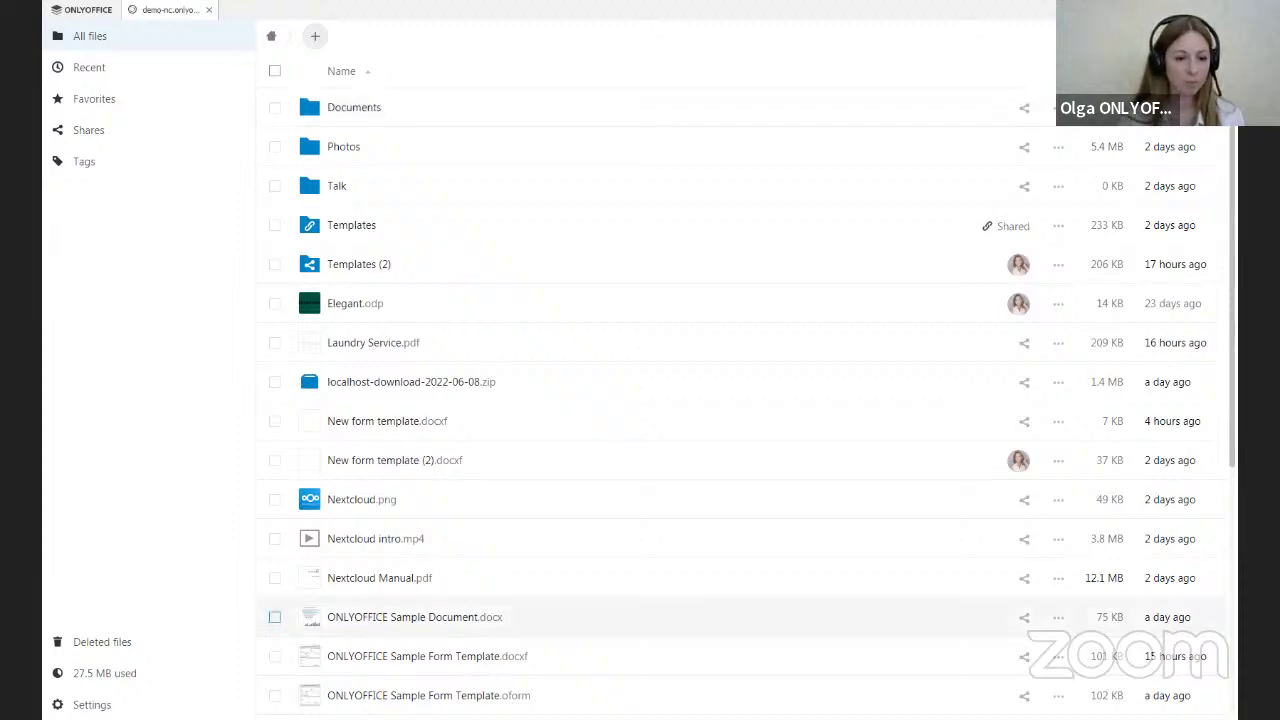
key(alt+Tab)
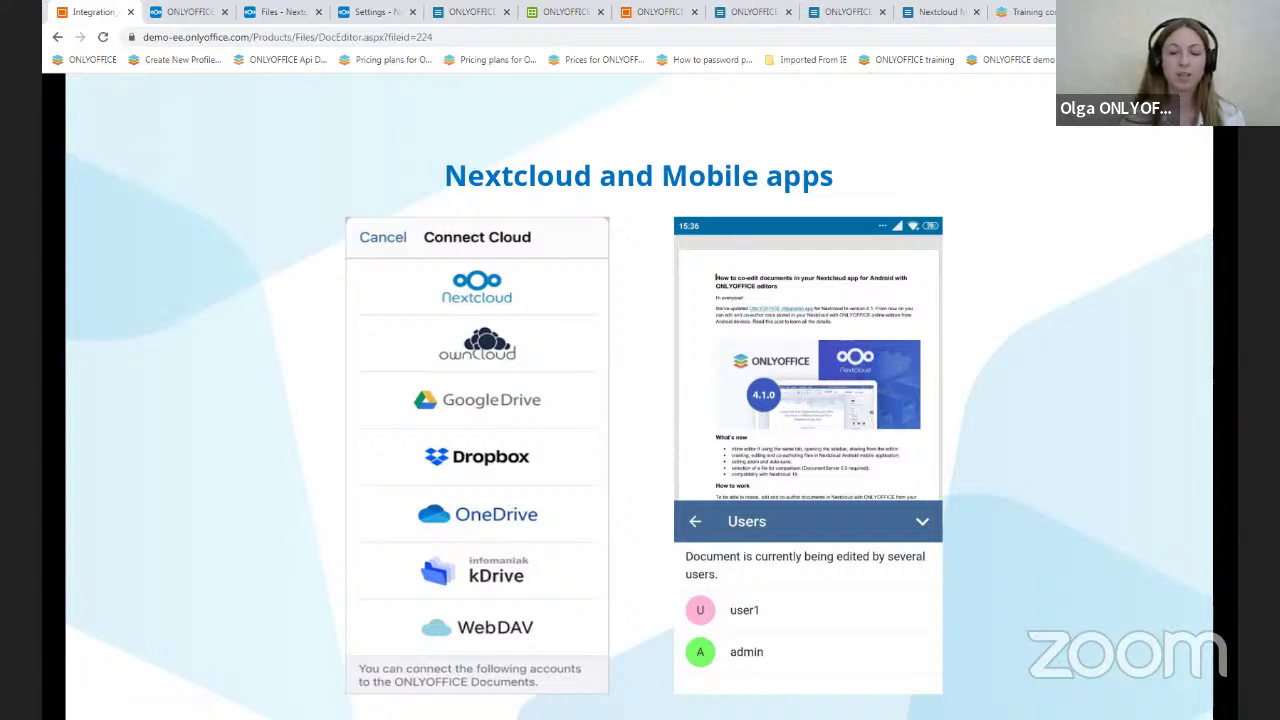
- Switch to the Training courses tab listing the Integration (Nextcloud), Integration (WordPress) and Forms modules
click(1006, 10)
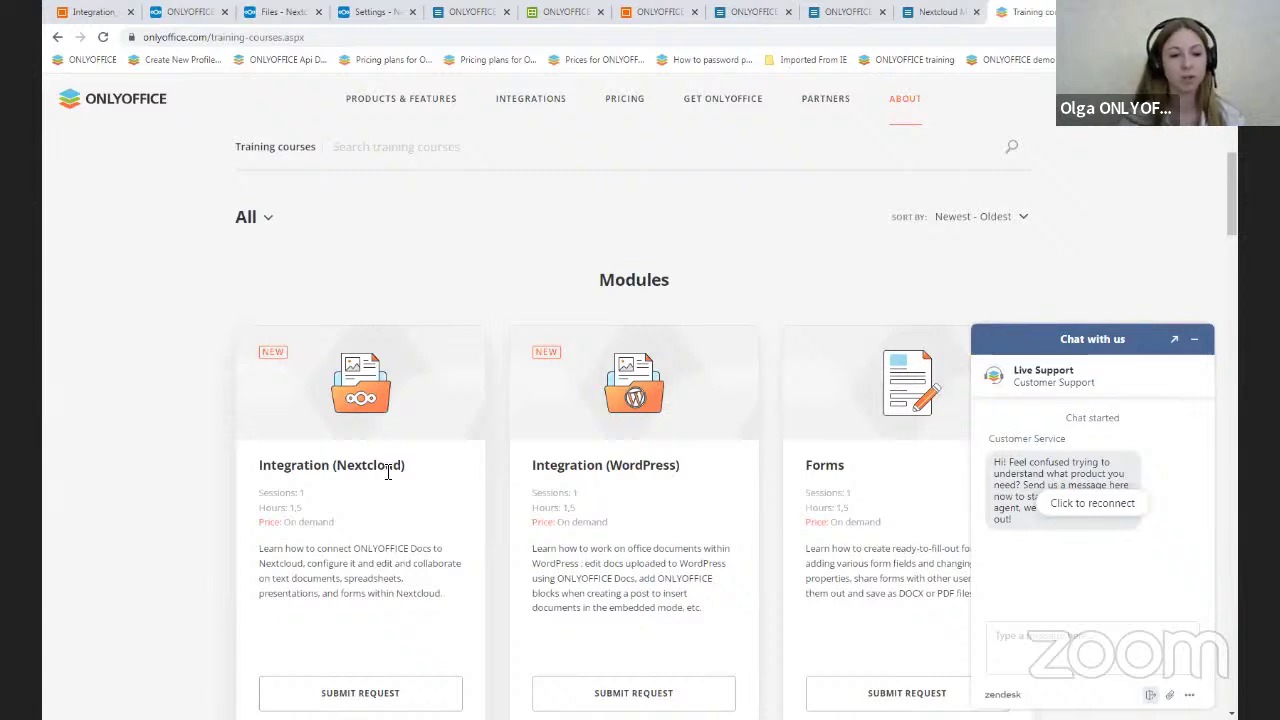
scroll(388, 472, down, 1)
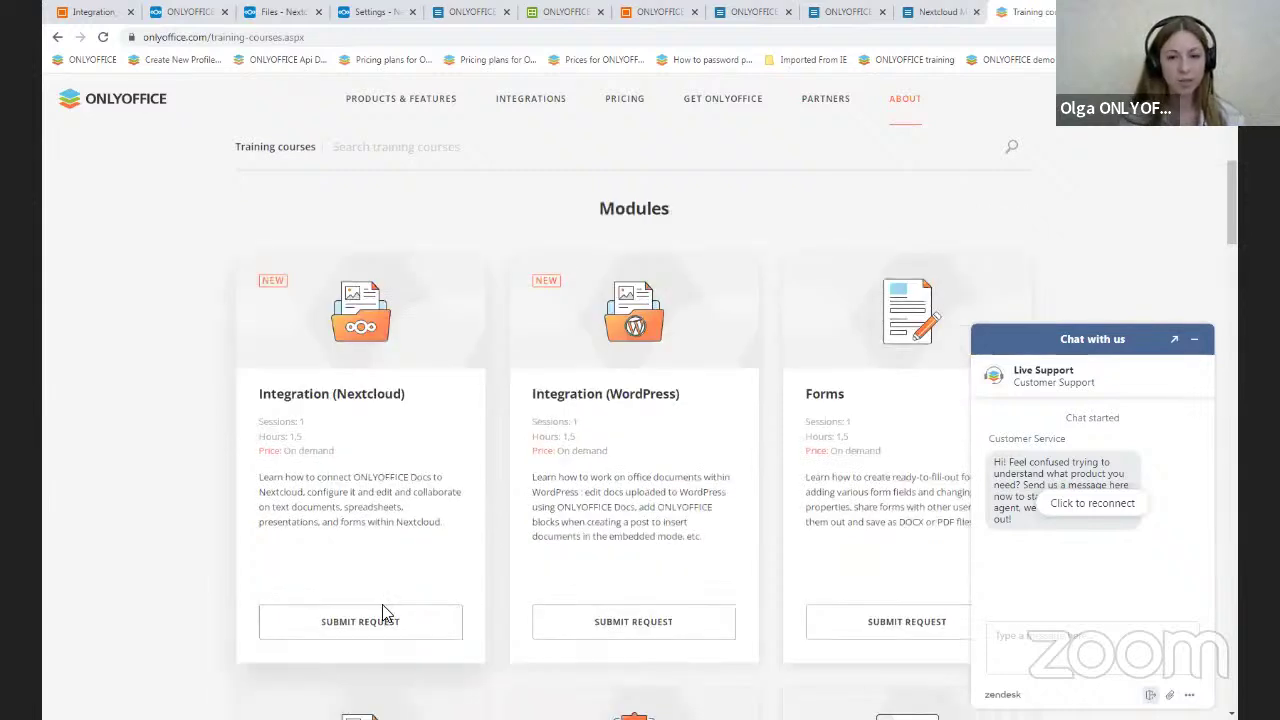